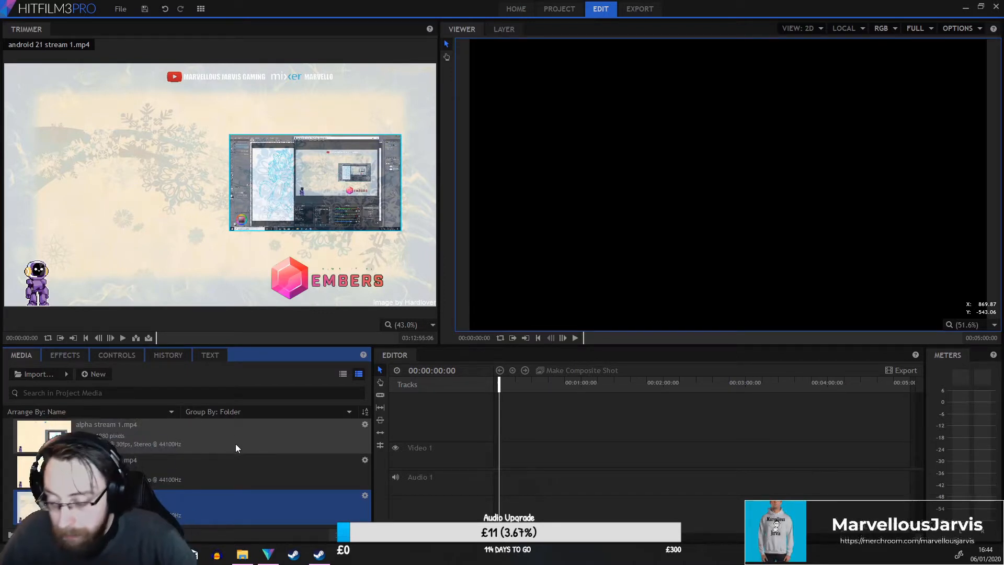
Create a composite shot from the alpha stream 1.mp4 media clip with its default properties.
click(233, 444)
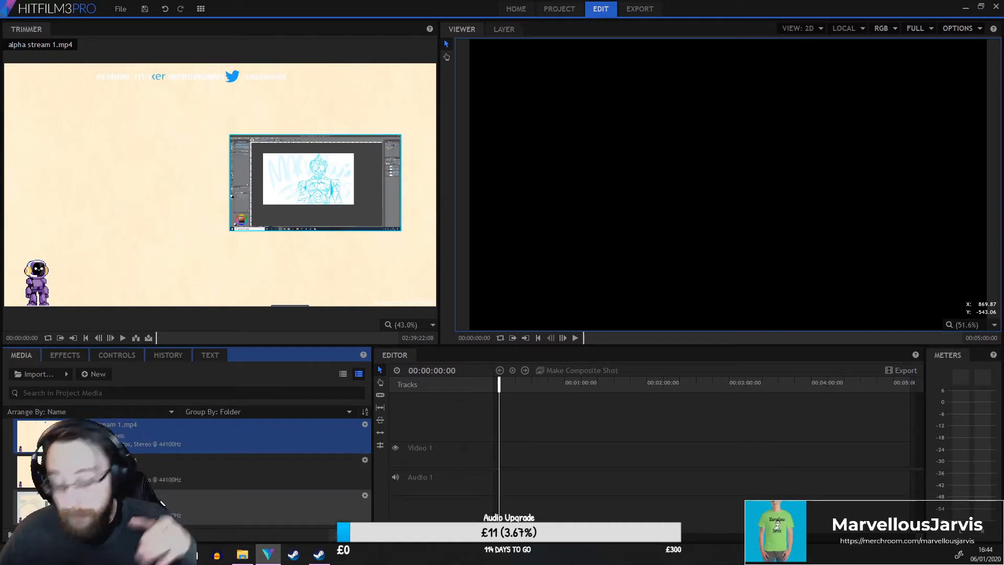
right_click(181, 434)
click(234, 384)
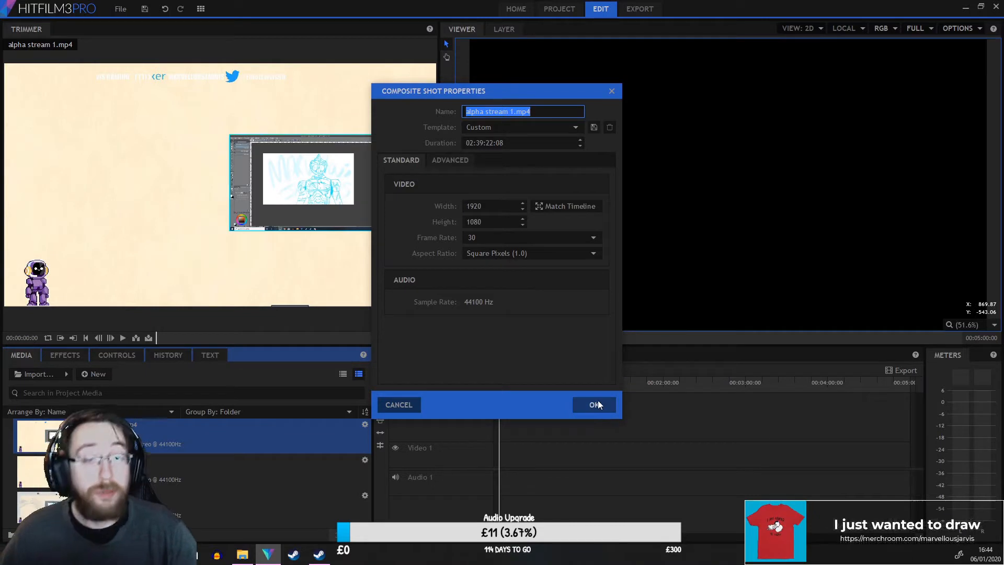
click(586, 405)
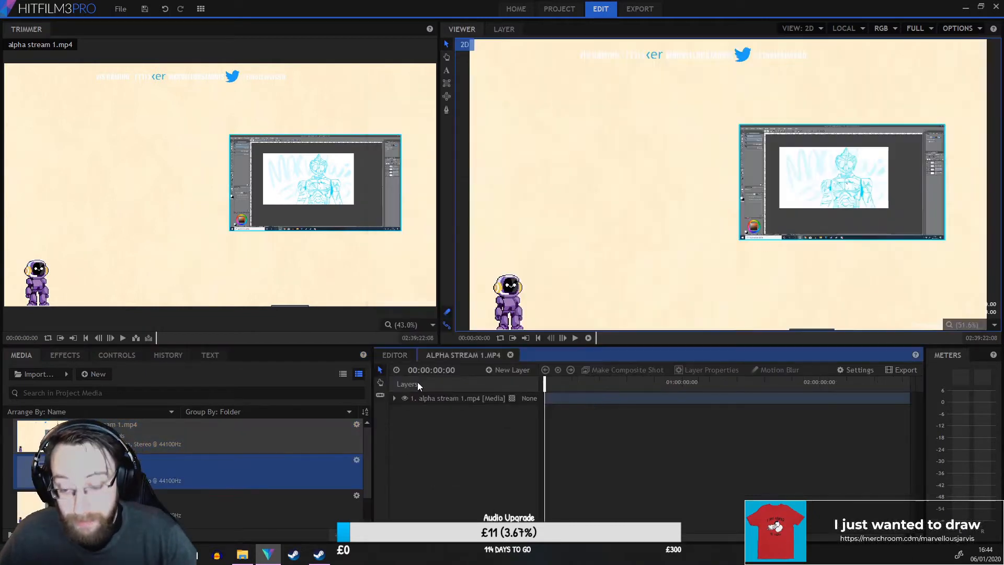
Insert the section of android 21 stream 1.mp4 up to about 01:26:26 into the editor timeline.
click(395, 355)
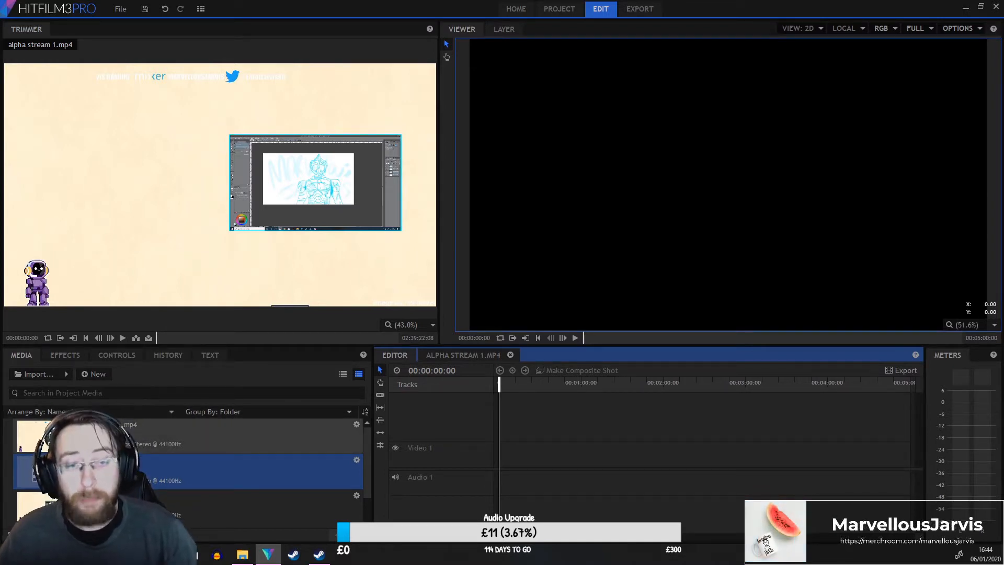
scroll(125, 502, down, 2)
click(125, 507)
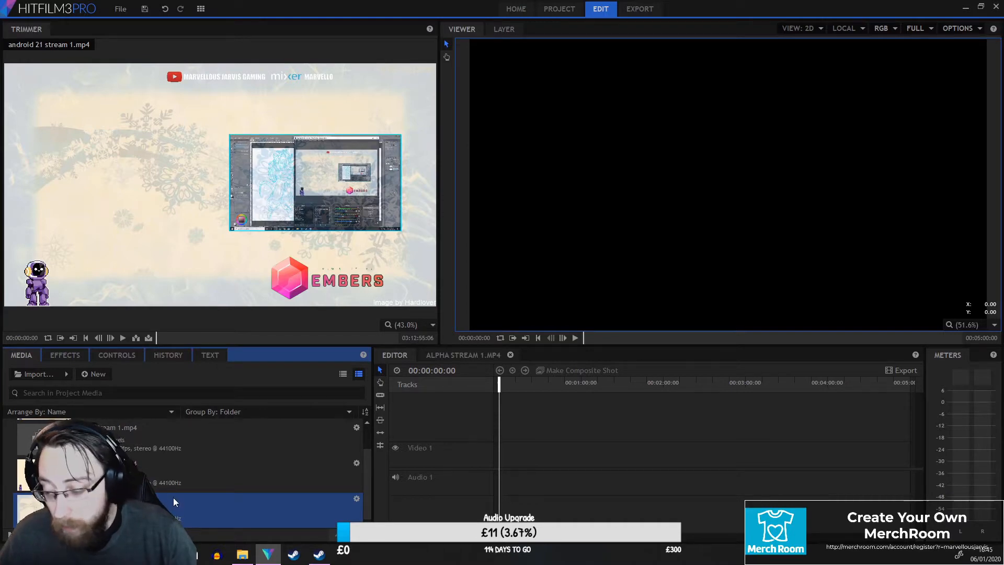
click(264, 337)
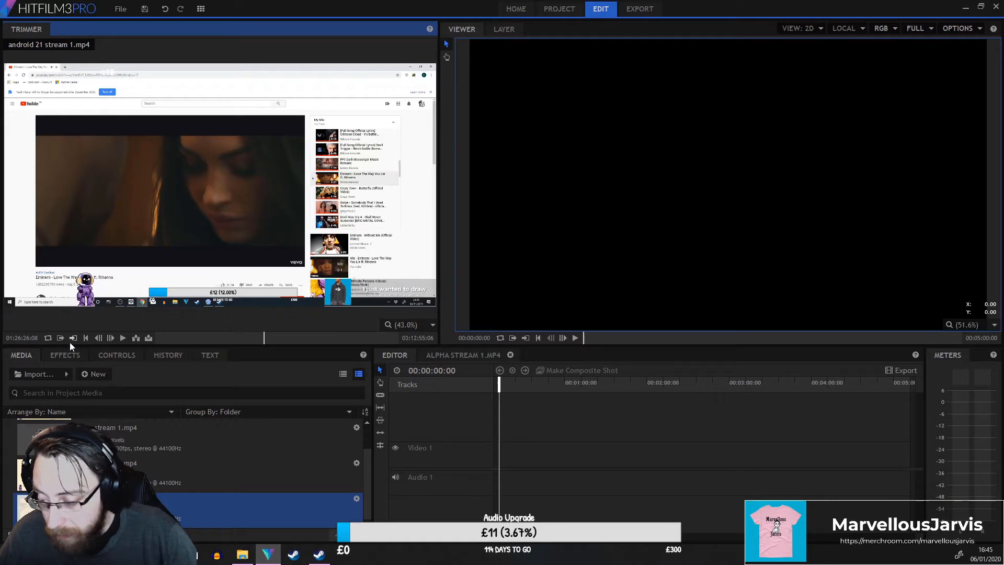
click(140, 338)
Make a composite shot from the timeline clip and name it android 21 stream 1a.
right_click(629, 447)
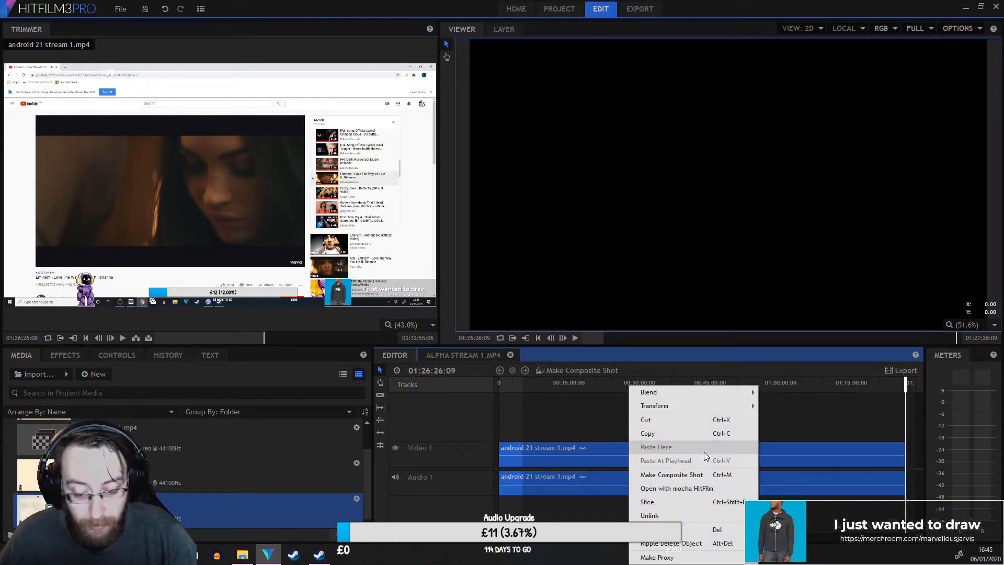
click(693, 475)
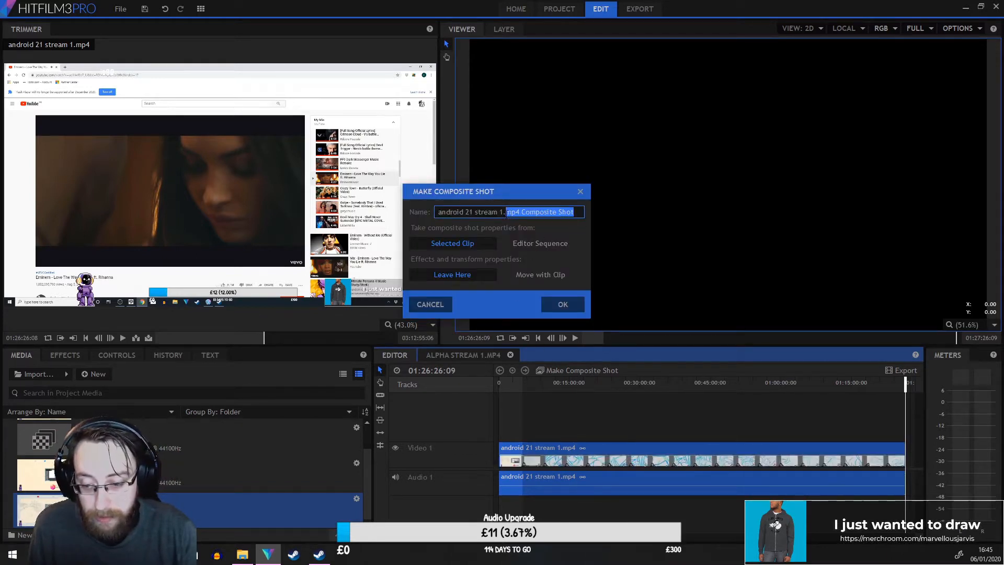
key(BackSpace)
key(BackSpace)
text(a)
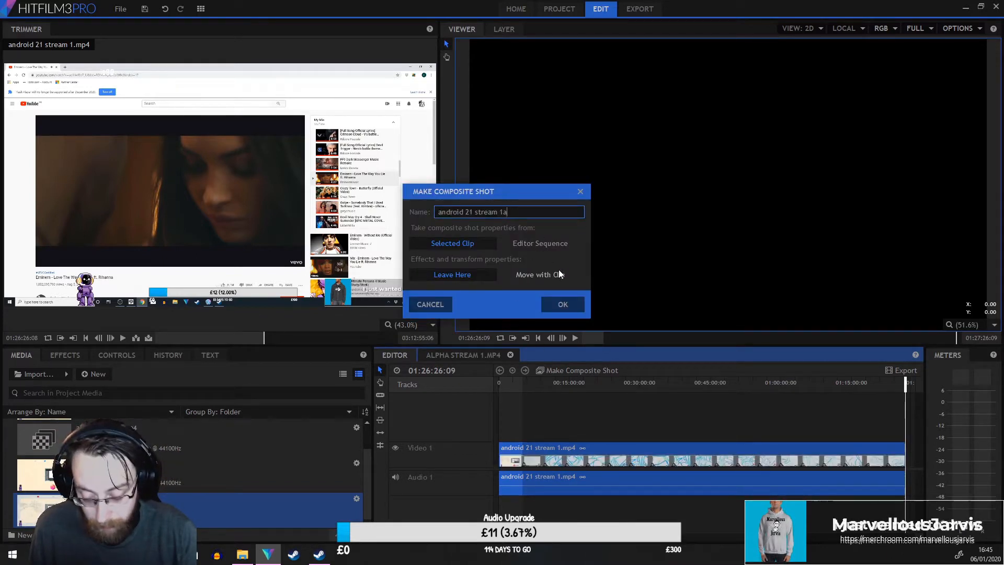
click(554, 305)
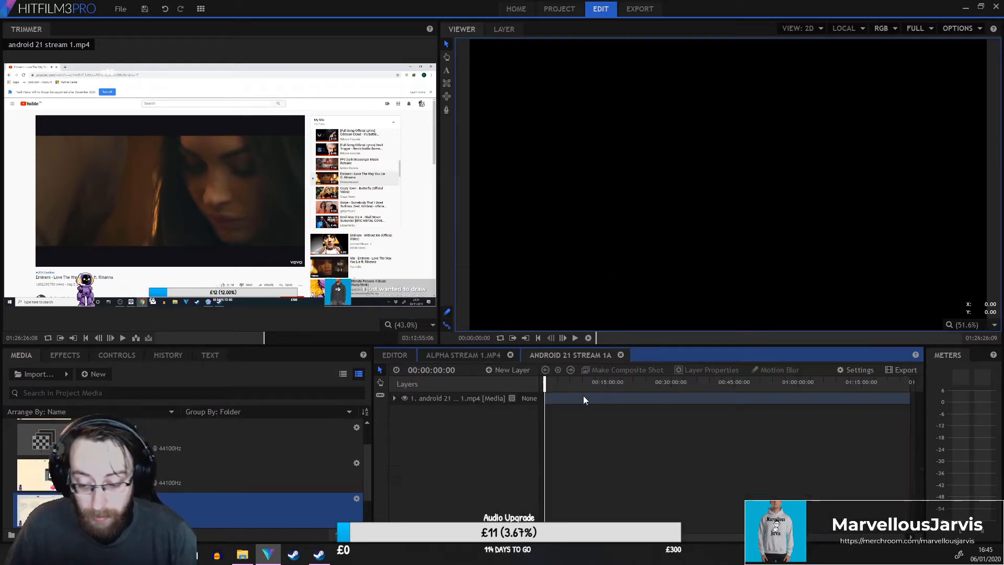
Delete the composite clip from the editor timeline and return the playhead to the start.
click(399, 356)
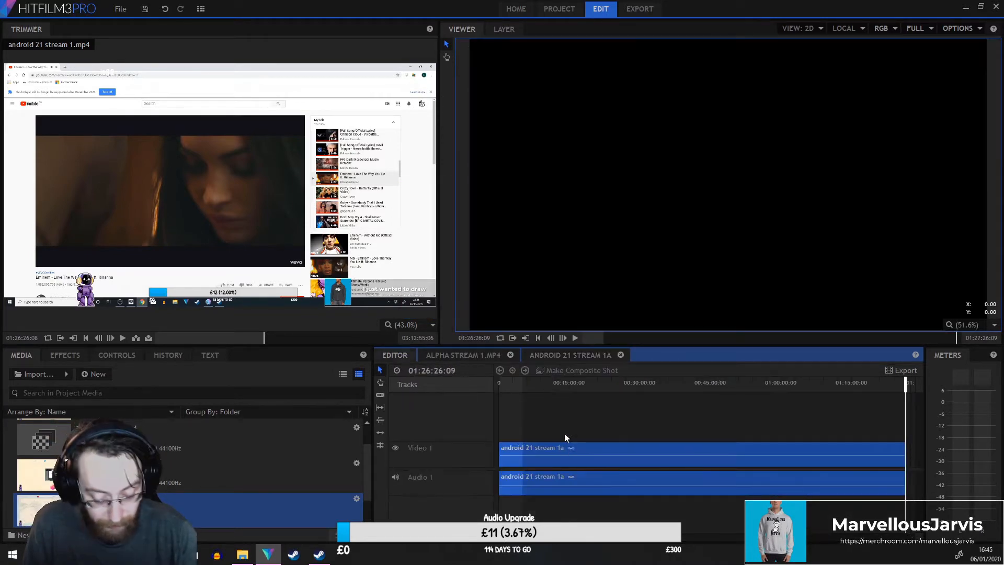
key(Delete)
click(501, 383)
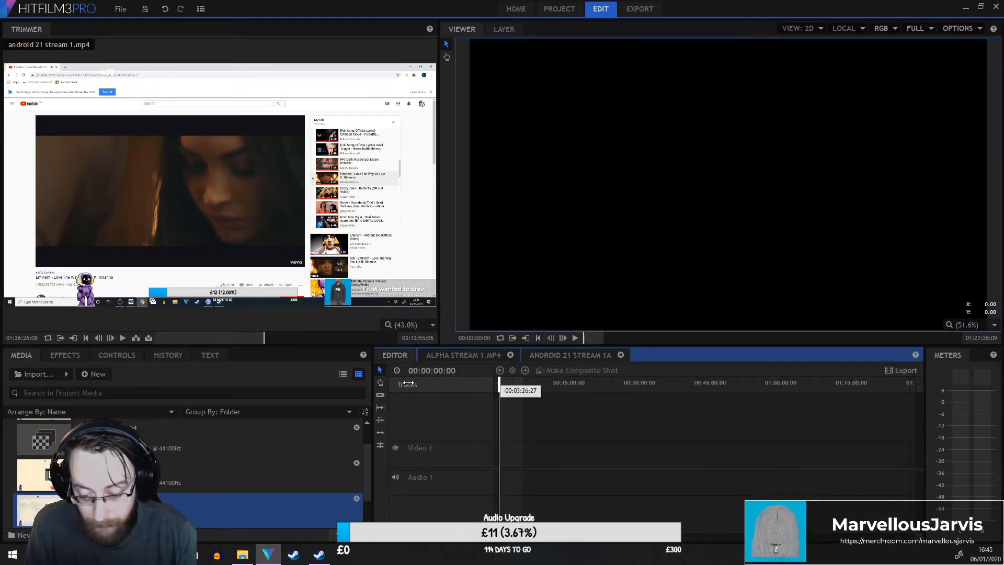
Mark android 21 stream 1.mp4 from about 01:26:26 to its end and insert that section into the timeline.
click(60, 338)
key(End)
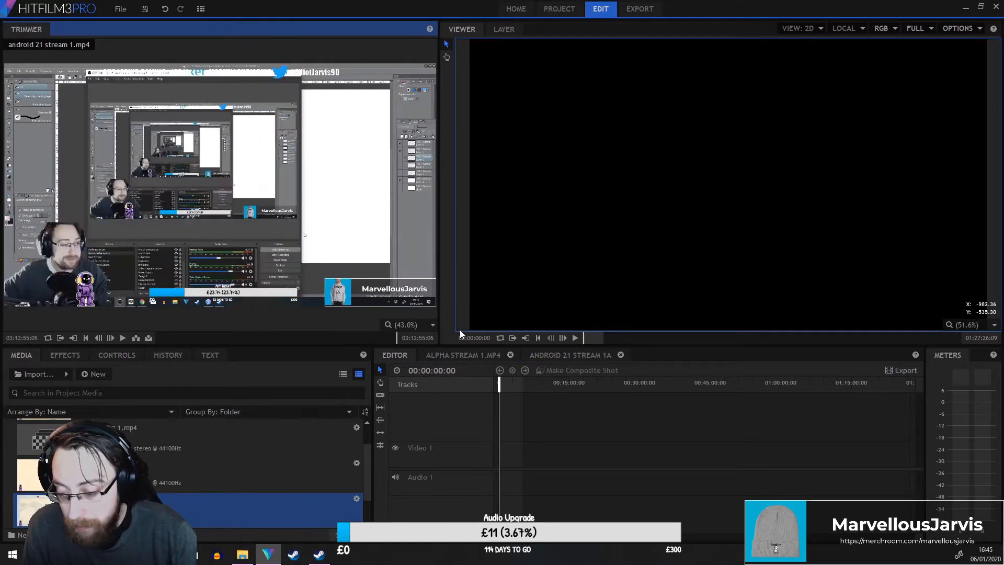
click(77, 338)
click(137, 338)
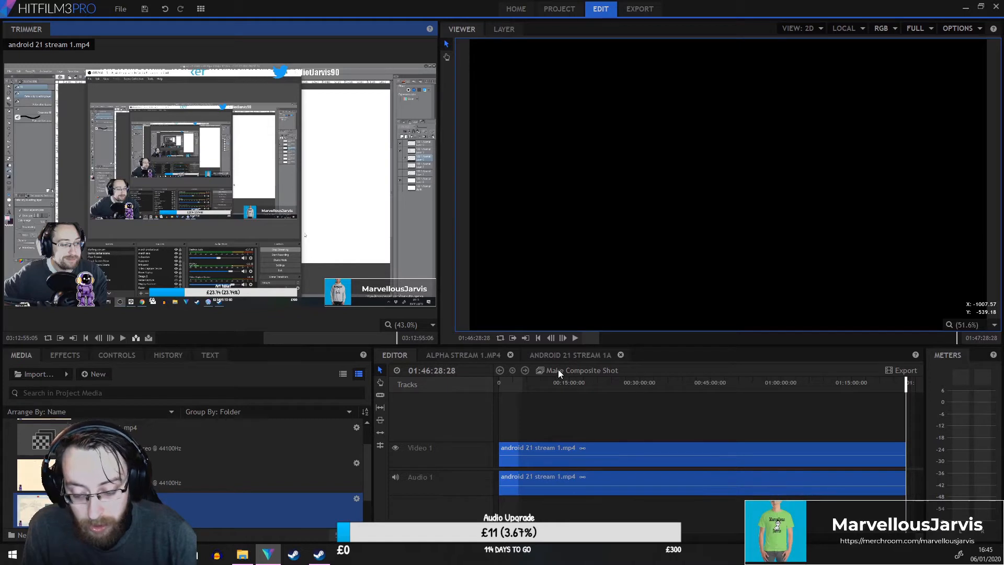
Make a composite shot from the new timeline clip named android 21 stream 1b.
click(559, 372)
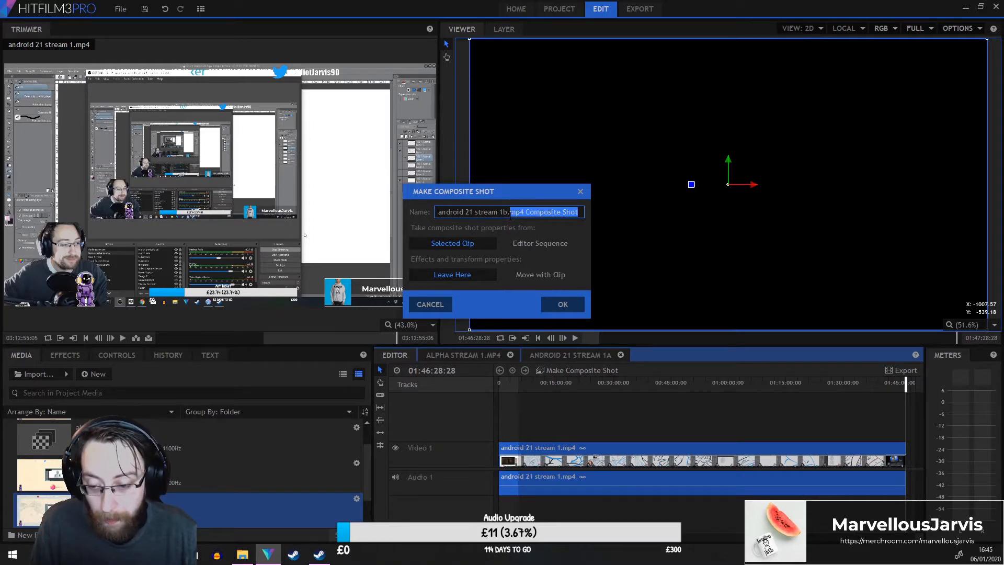
drag(511, 214, 508, 215)
key(BackSpace)
click(562, 305)
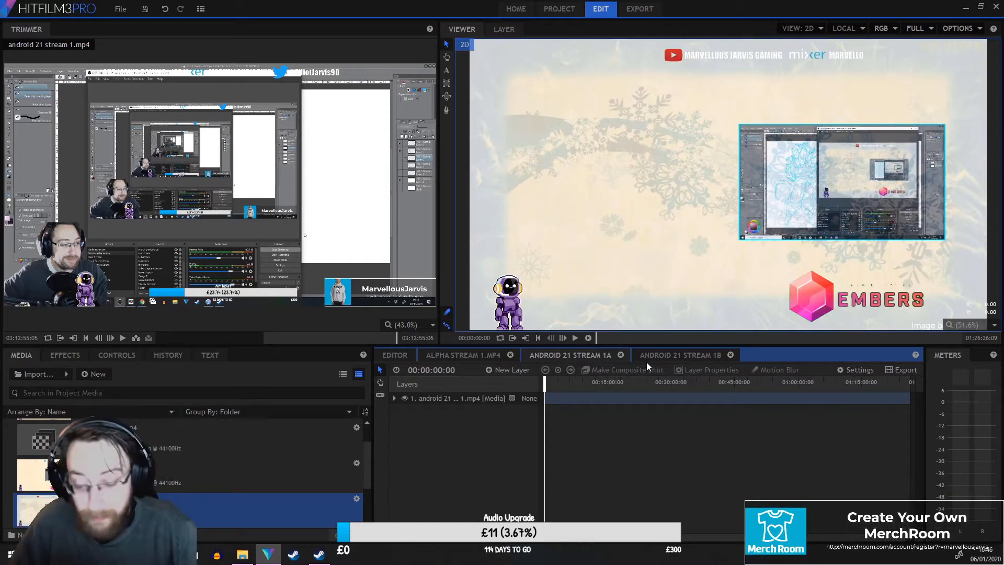
Apply the Temporal Speed effect to the layer in the alpha stream 1.mp4 composite shot.
click(454, 354)
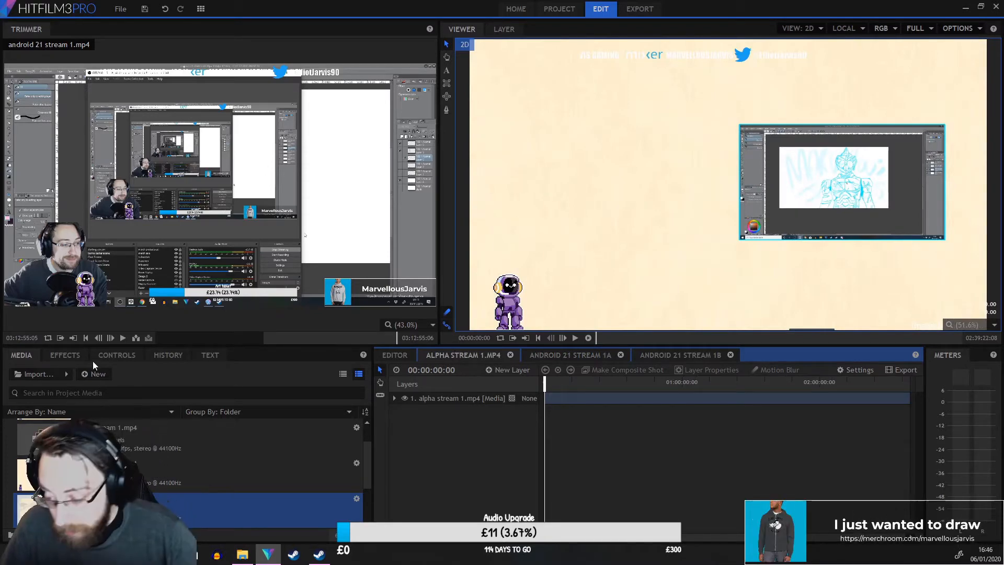
click(65, 355)
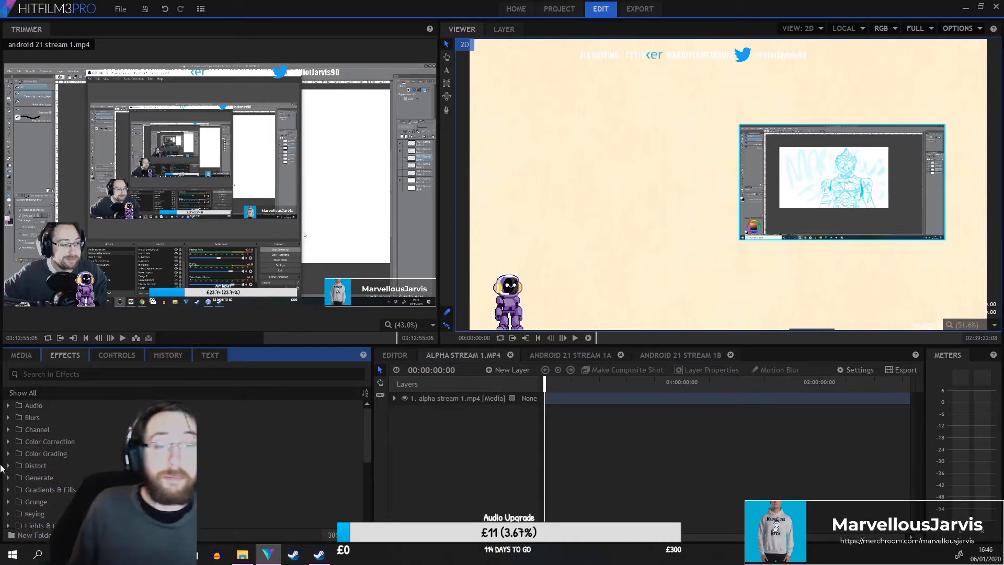
scroll(25, 450, down, 2)
scroll(71, 452, down, 1)
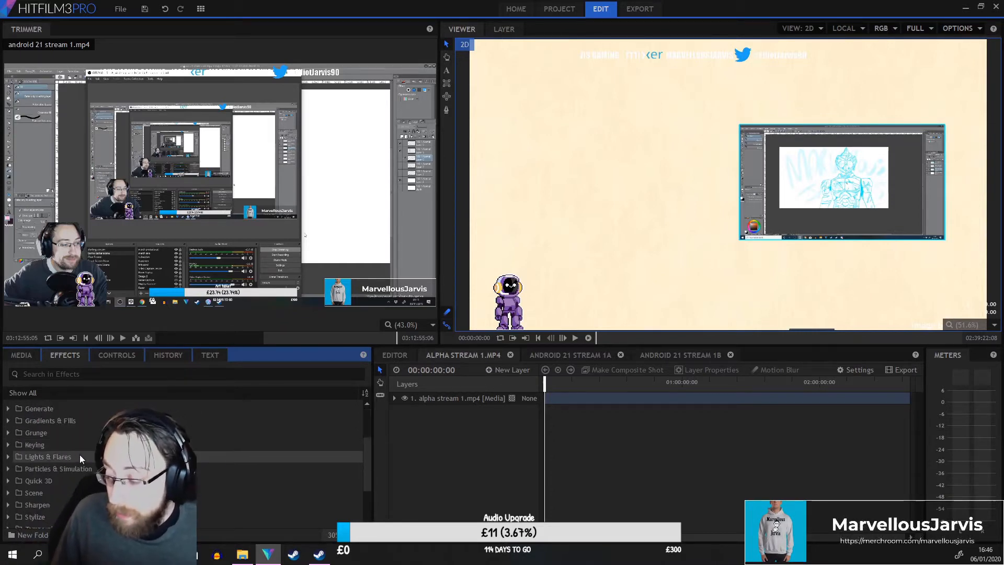
click(8, 494)
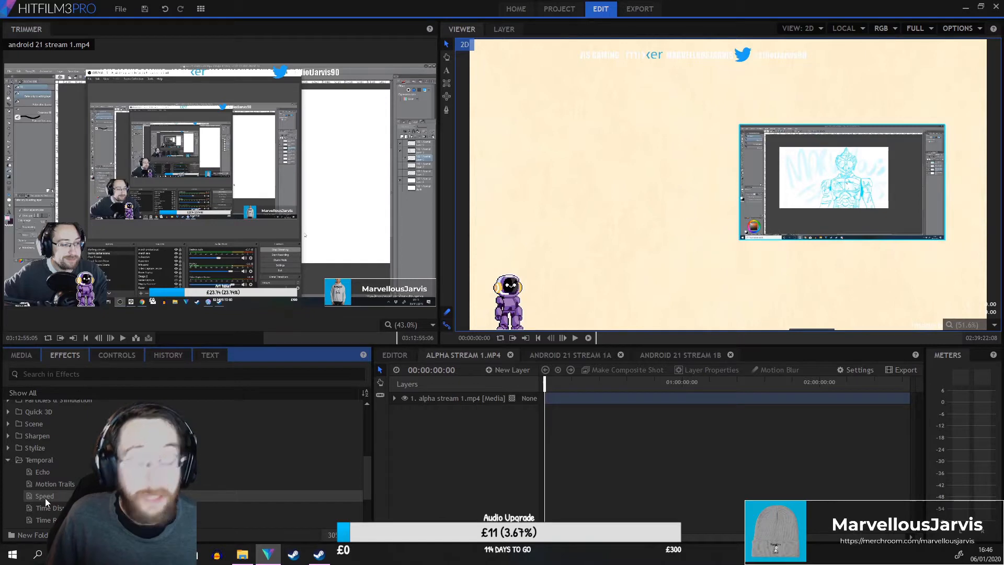
drag(45, 498, 434, 400)
Expand the layer's Speed effect and edit its Speed value.
click(424, 447)
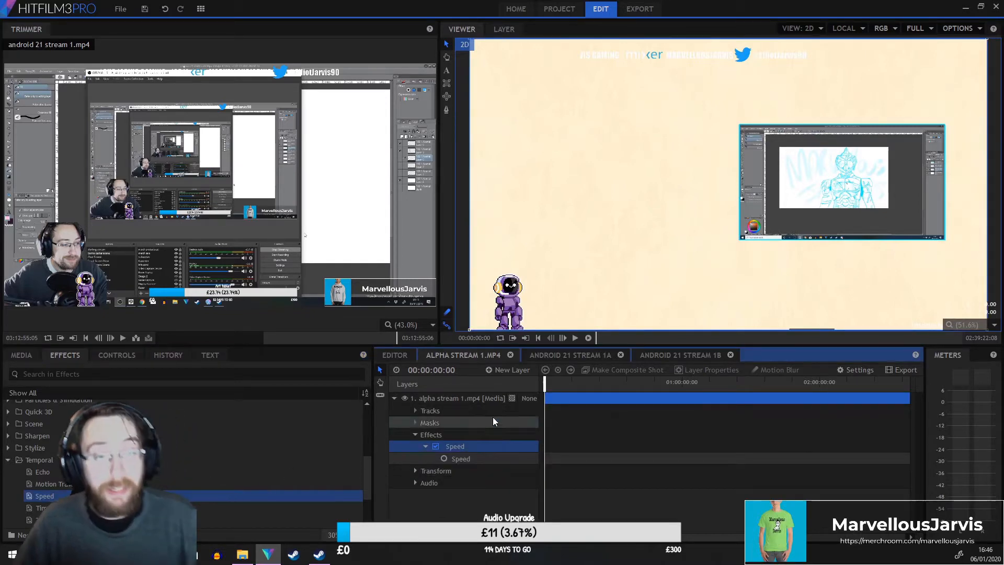
drag(545, 385, 614, 385)
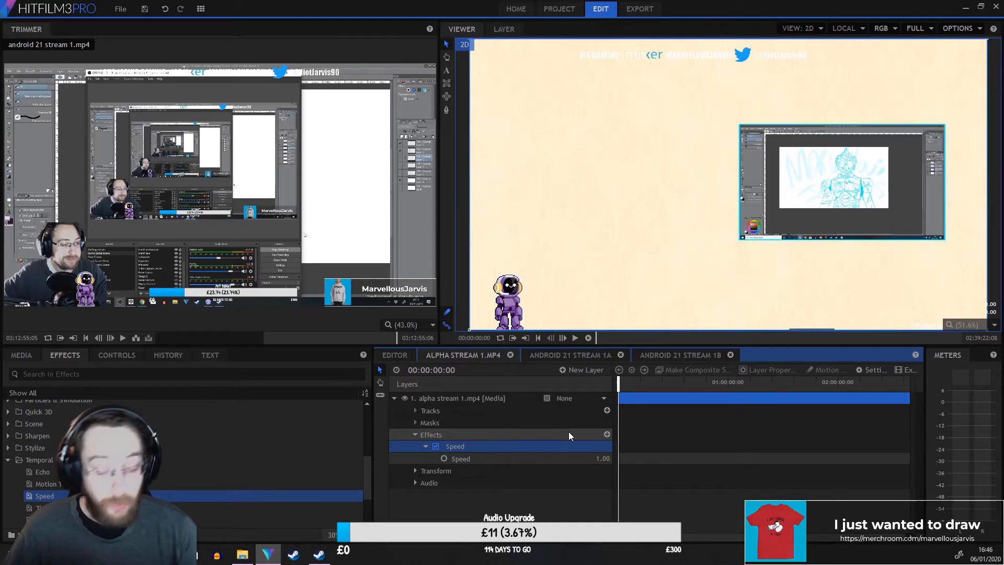
click(580, 453)
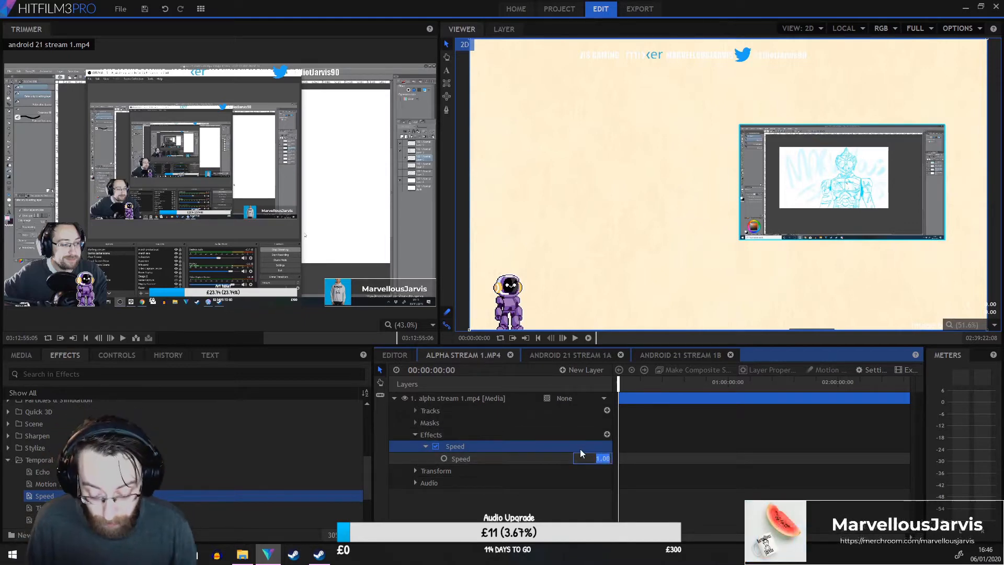
key(Return)
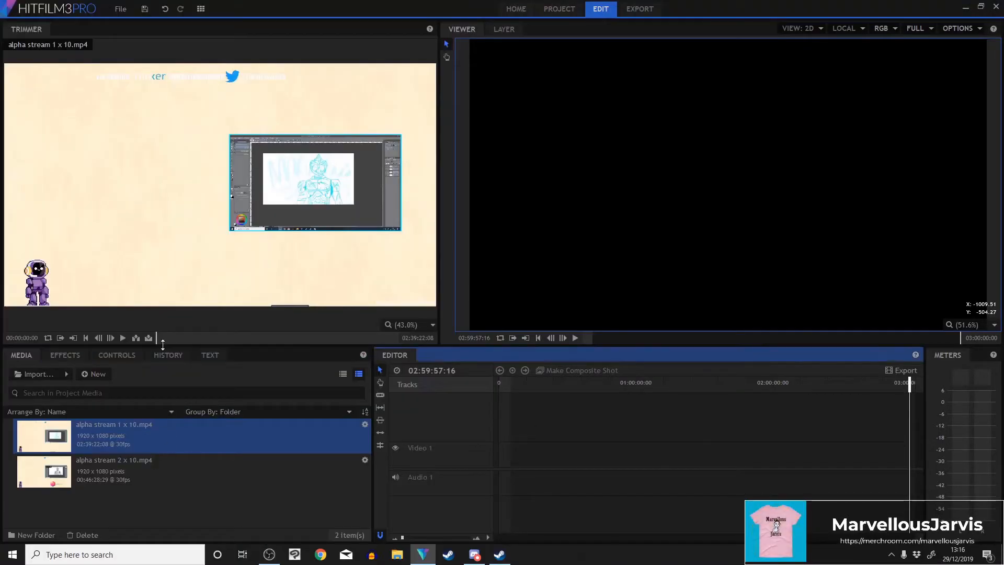
Insert alpha stream 1 x 10.mp4 up to about 00:17:35 into the editor timeline.
click(159, 337)
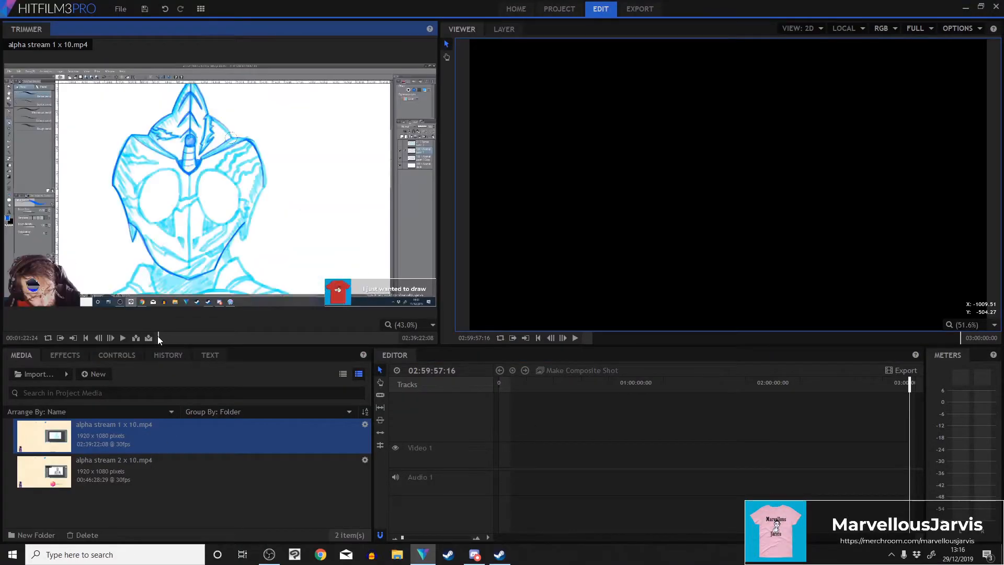
click(183, 338)
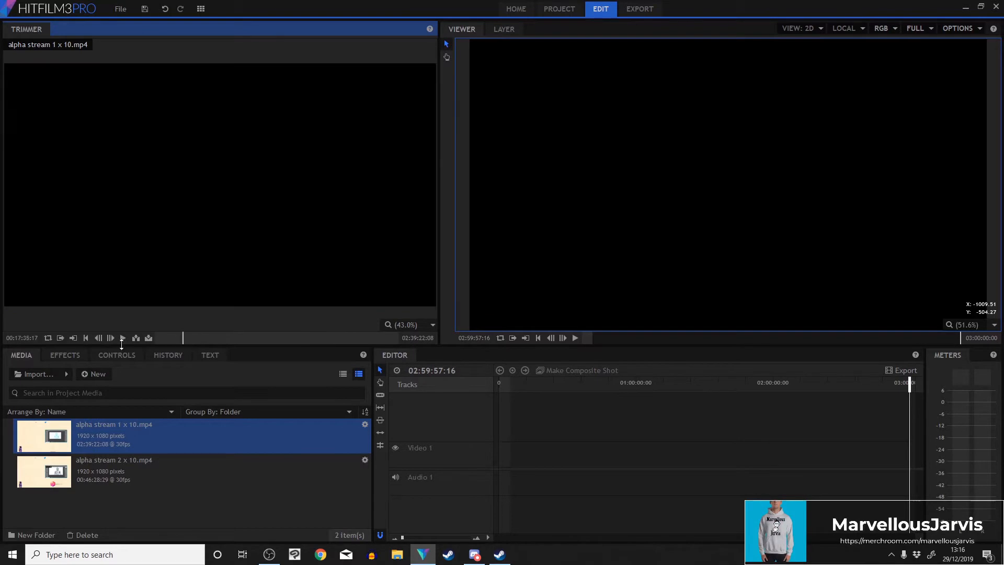
click(137, 339)
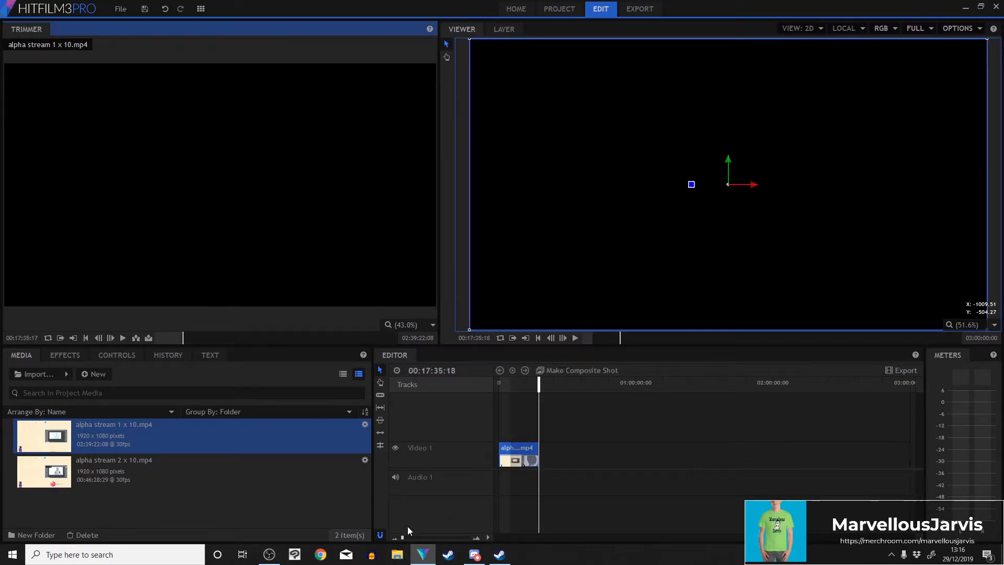
Slice the timeline clip near 00:15:56 and delete the segment after the cut.
click(410, 537)
drag(438, 420, 608, 429)
mouse_move(712, 401)
mouse_down()
mouse_move(513, 414)
mouse_move(568, 418)
mouse_up()
click(574, 455)
click(382, 371)
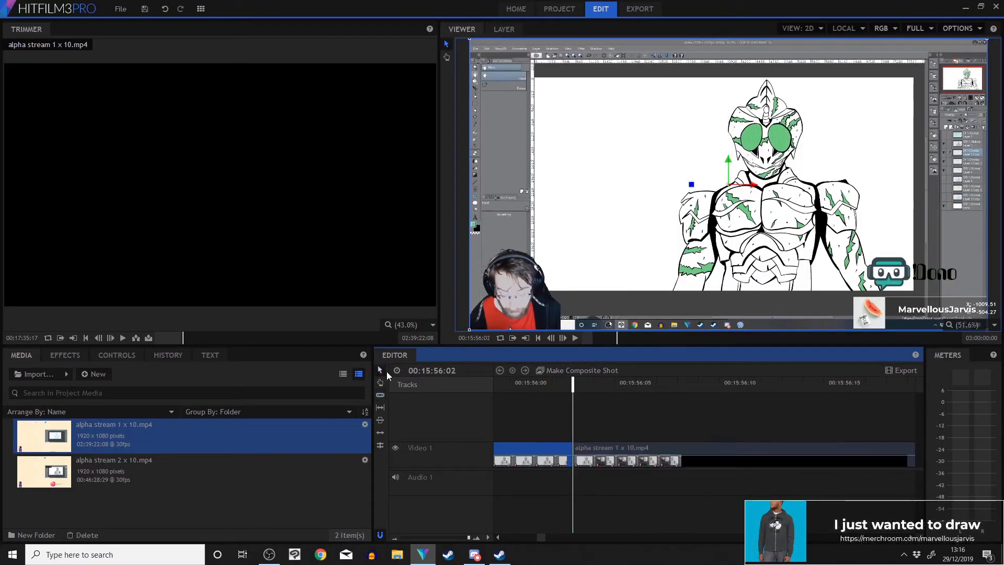
click(601, 454)
key(Delete)
Delete a clip segment near 00:00:31 and slide the following segment left to close the gap.
drag(469, 537, 403, 537)
drag(511, 385, 499, 384)
drag(402, 537, 409, 537)
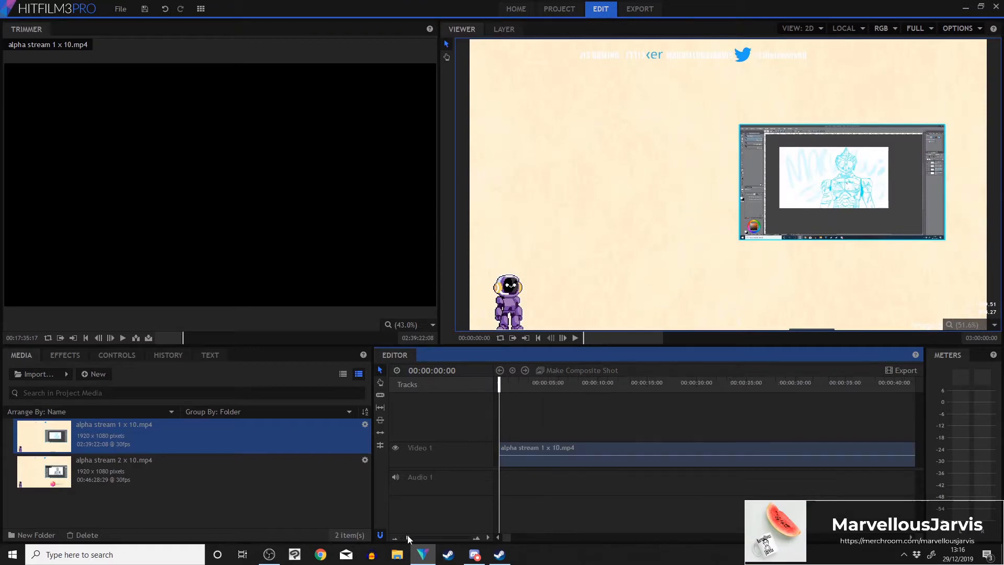
mouse_move(532, 383)
mouse_down()
mouse_move(876, 419)
mouse_move(747, 422)
mouse_move(884, 424)
mouse_move(753, 434)
mouse_move(770, 435)
mouse_up()
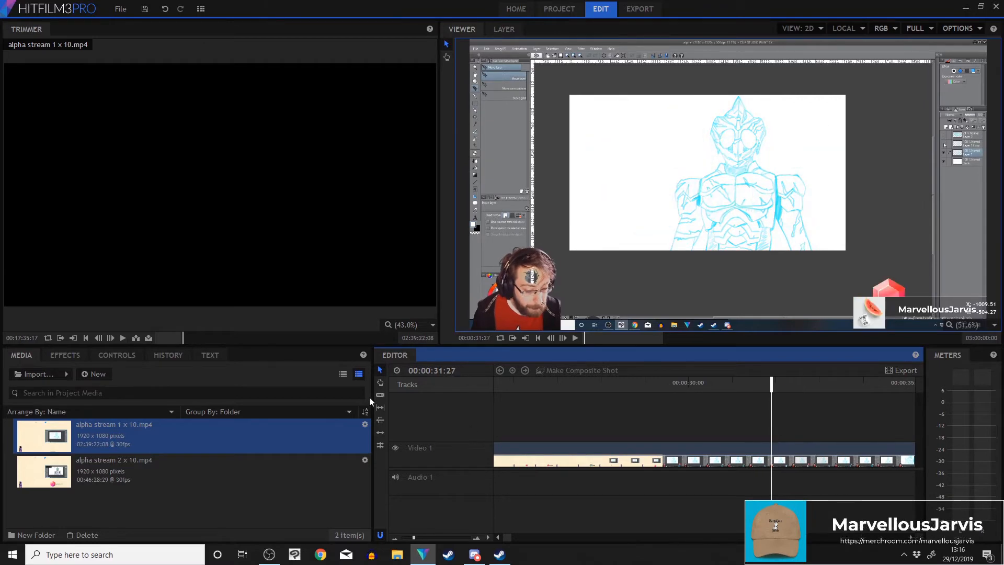
key(v)
click(591, 461)
key(Delete)
mouse_move(414, 538)
mouse_down()
mouse_move(395, 537)
mouse_move(405, 537)
mouse_up()
drag(629, 455, 549, 451)
Remove a clip segment near 00:01:17 and slide the remaining clip left to close the gap.
drag(509, 394, 590, 420)
click(476, 537)
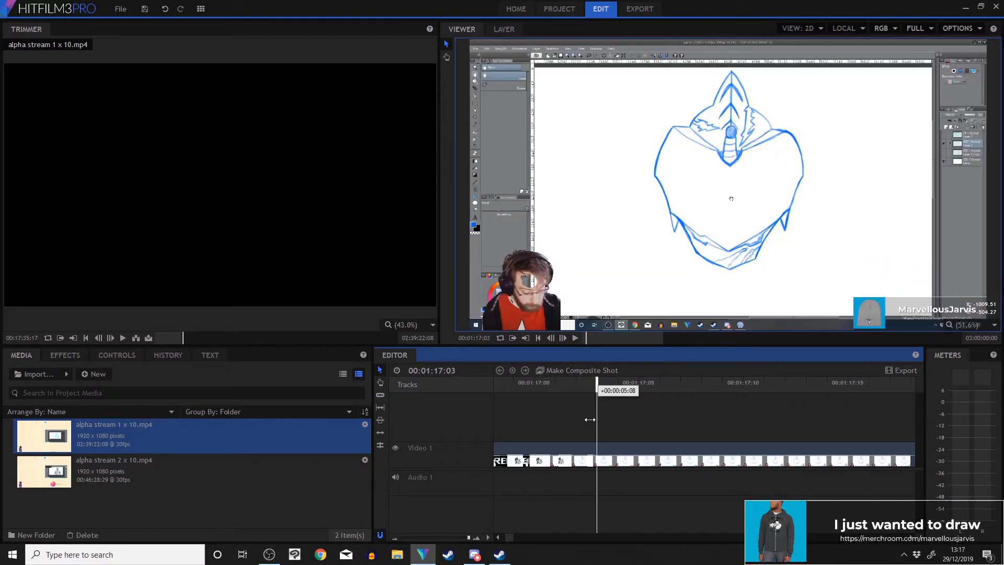
click(596, 454)
click(380, 370)
click(533, 456)
key(Delete)
drag(468, 538, 408, 537)
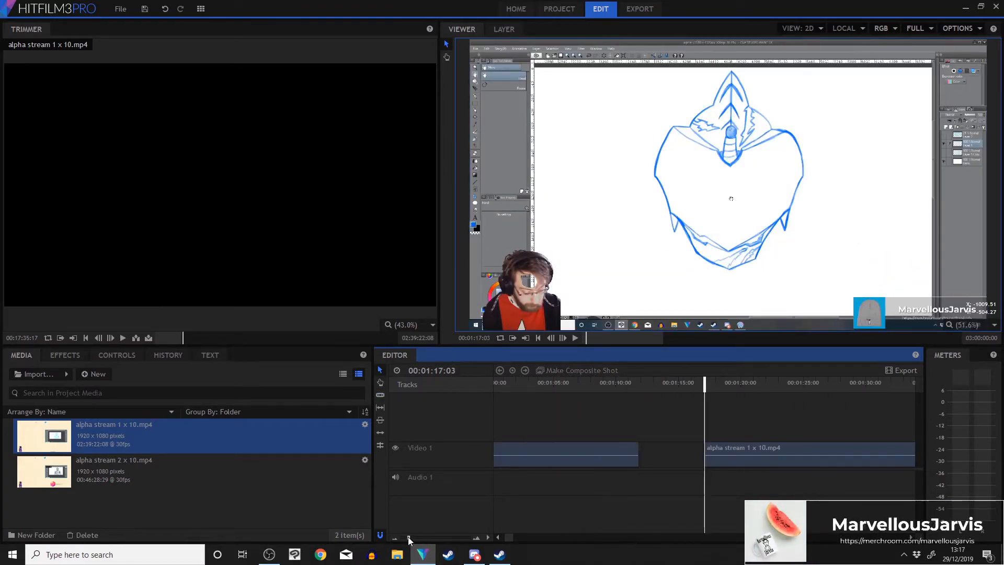
drag(721, 453, 639, 450)
Cut out a segment of the alpha stream 1 x 10.mp4 clip near 00:06:38 and slide the following segment left to close the gap.
drag(625, 416, 704, 425)
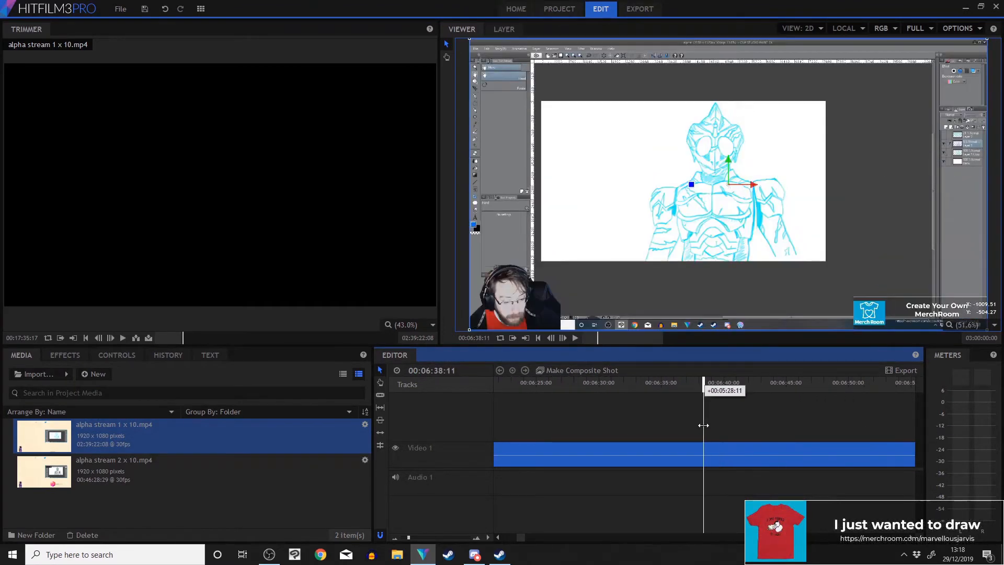
drag(409, 538, 469, 538)
drag(705, 387, 733, 391)
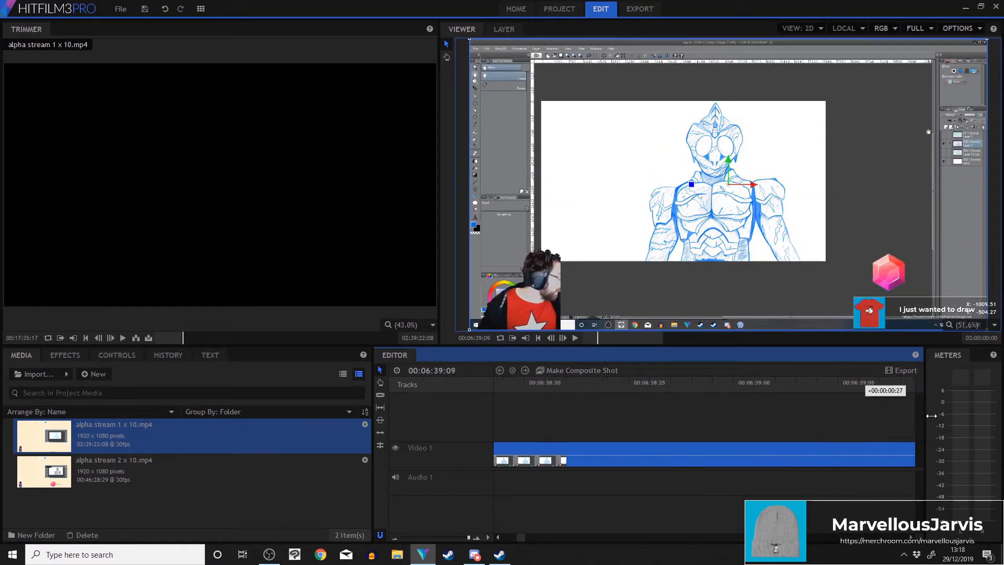
drag(932, 416, 891, 422)
double_click(385, 395)
drag(525, 418, 600, 428)
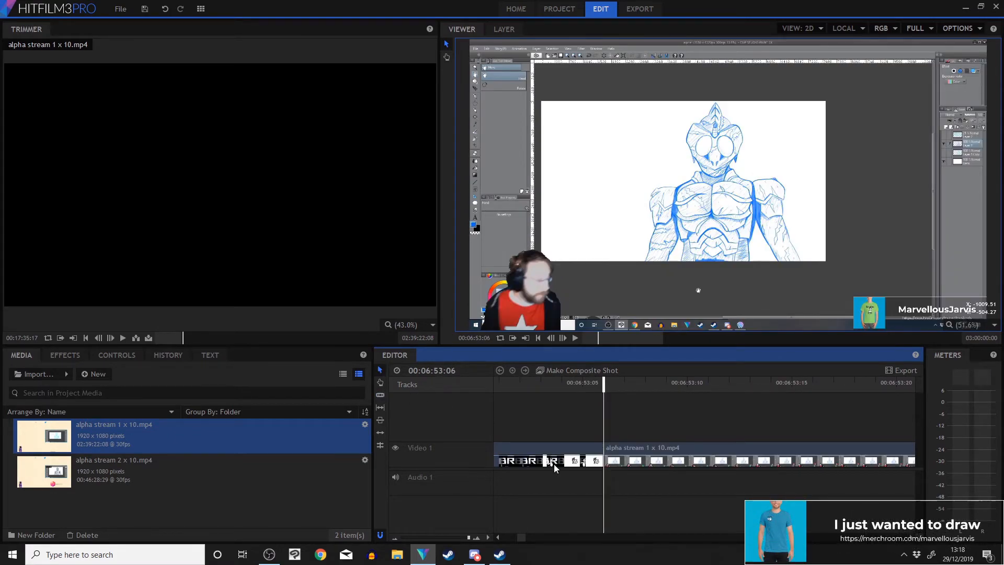
drag(469, 538, 407, 538)
drag(731, 449, 641, 449)
drag(596, 382, 550, 430)
Insert alpha stream 2 x 10.mp4 from about 00:05:01 into the editor timeline after the first clip.
click(206, 458)
drag(187, 335, 182, 337)
click(73, 339)
click(137, 339)
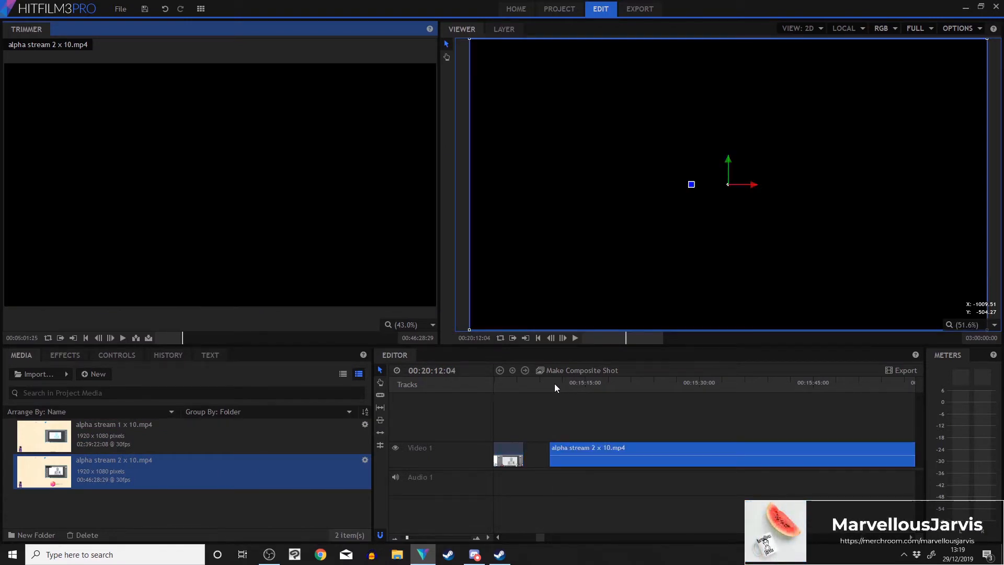
Slice the alpha stream 2 x 10.mp4 clip near 00:19:32 and delete the segment after the cut.
drag(552, 385, 650, 392)
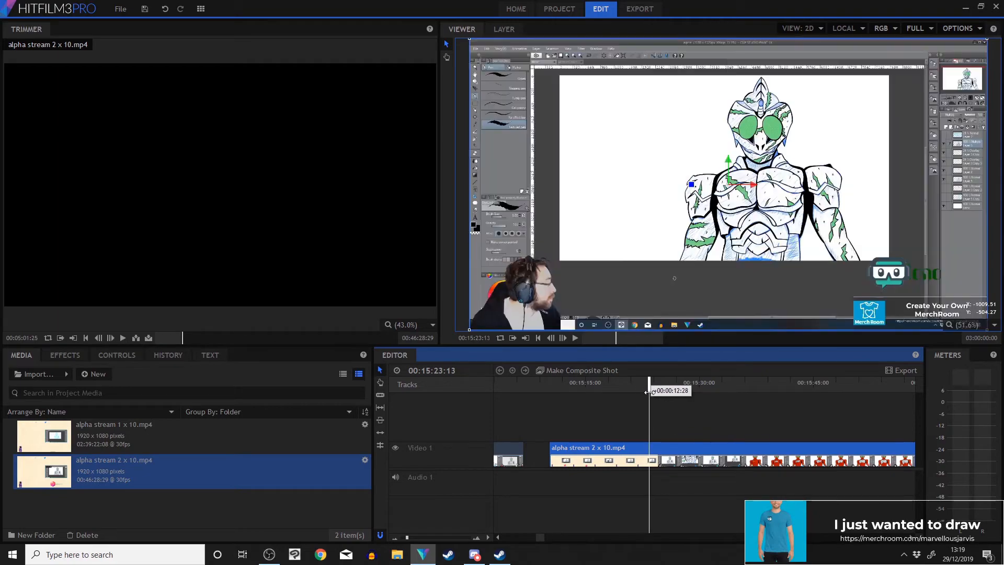
mouse_move(551, 454)
mouse_down()
mouse_move(649, 455)
mouse_move(567, 453)
mouse_up()
drag(508, 389, 838, 429)
drag(407, 538, 469, 538)
drag(707, 388, 588, 392)
click(576, 448)
click(381, 371)
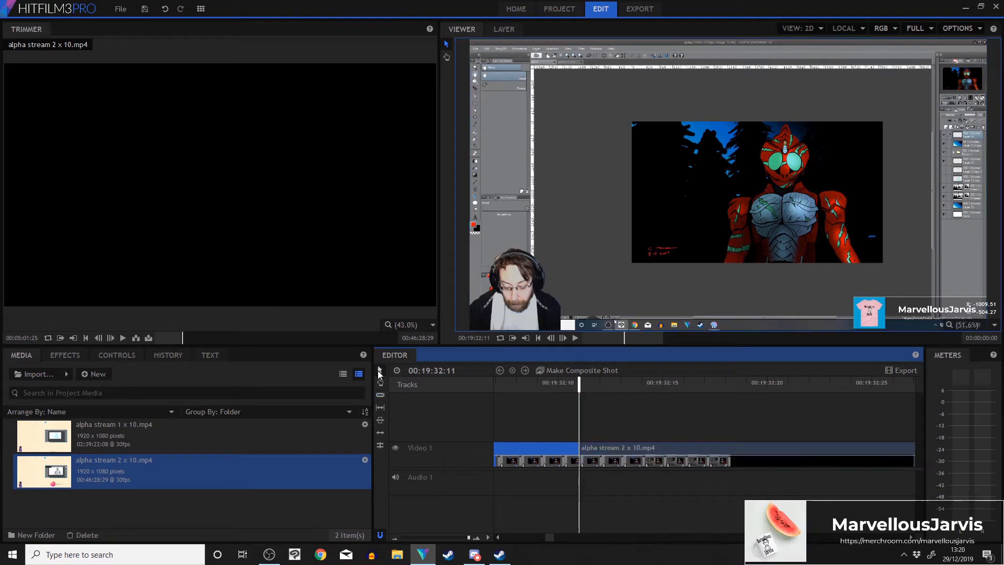
click(607, 454)
key(Delete)
drag(468, 538, 371, 532)
Export the editor timeline as an H.264 MP4 file into the too time lapse and finish folder.
click(901, 370)
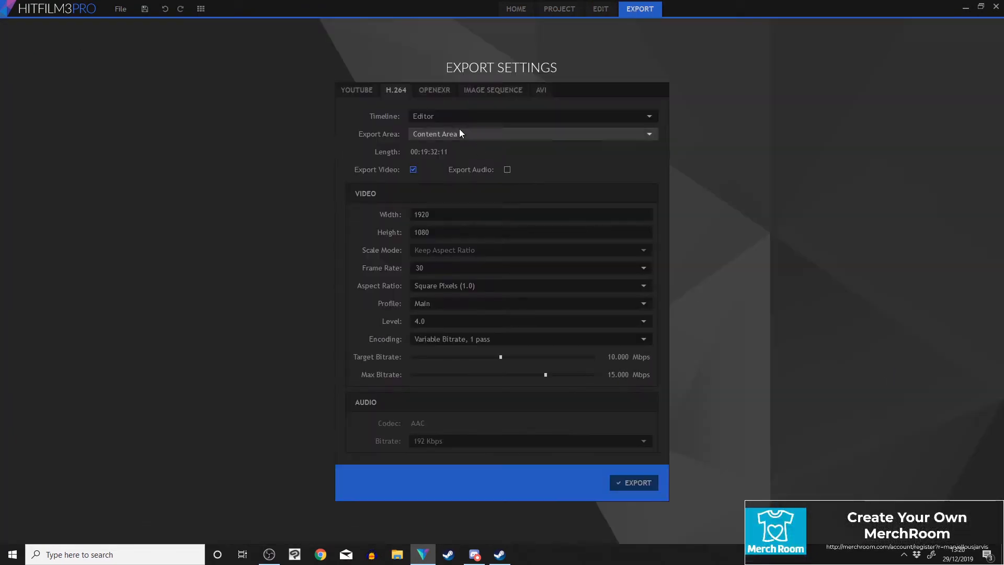
click(634, 482)
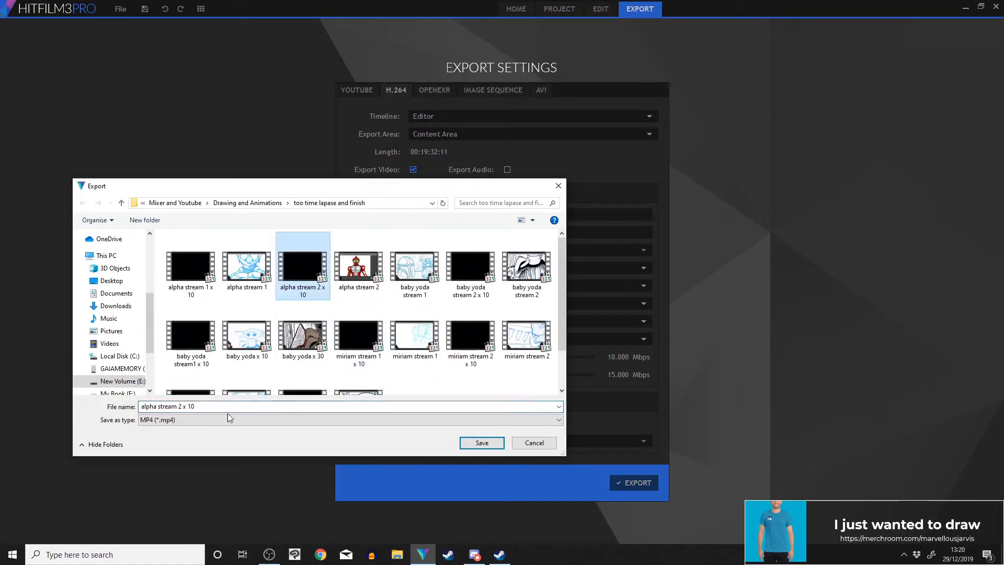
key(BackSpace)
key(Return)
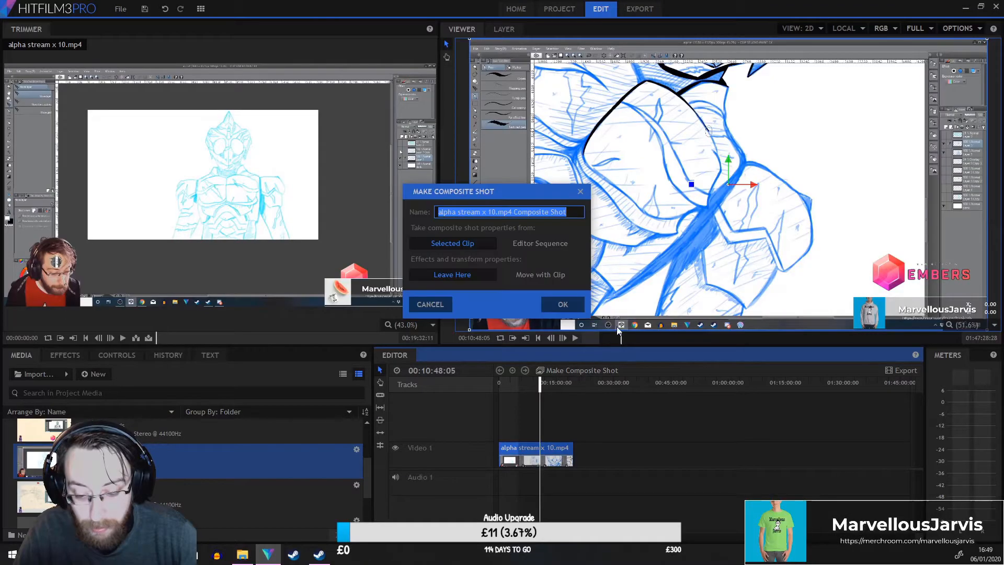
Turn the alpha stream x 10.mp4 clip into a composite shot and apply the Speed effect to its layer.
click(563, 304)
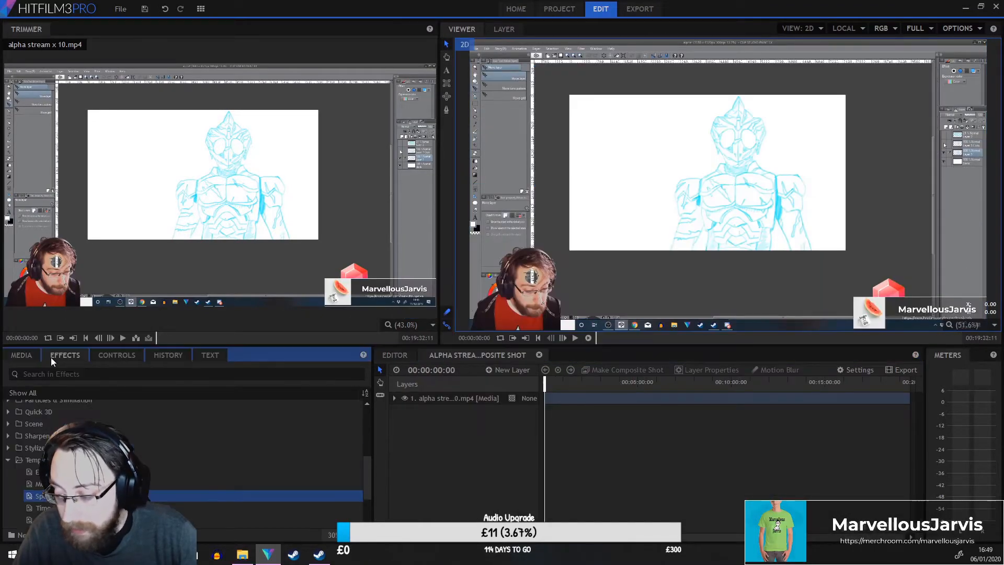
scroll(63, 462, down, 1)
drag(45, 438, 438, 405)
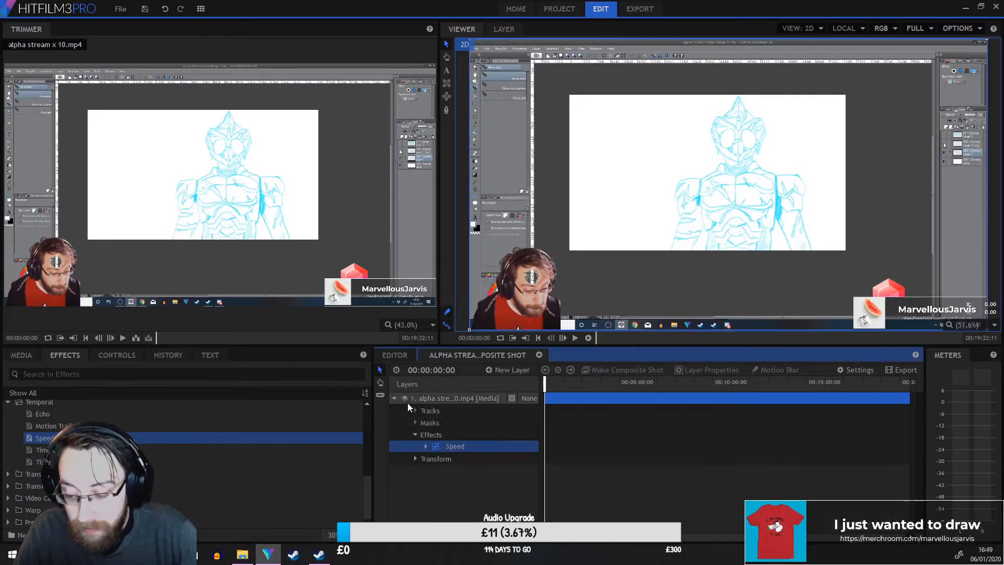
click(425, 447)
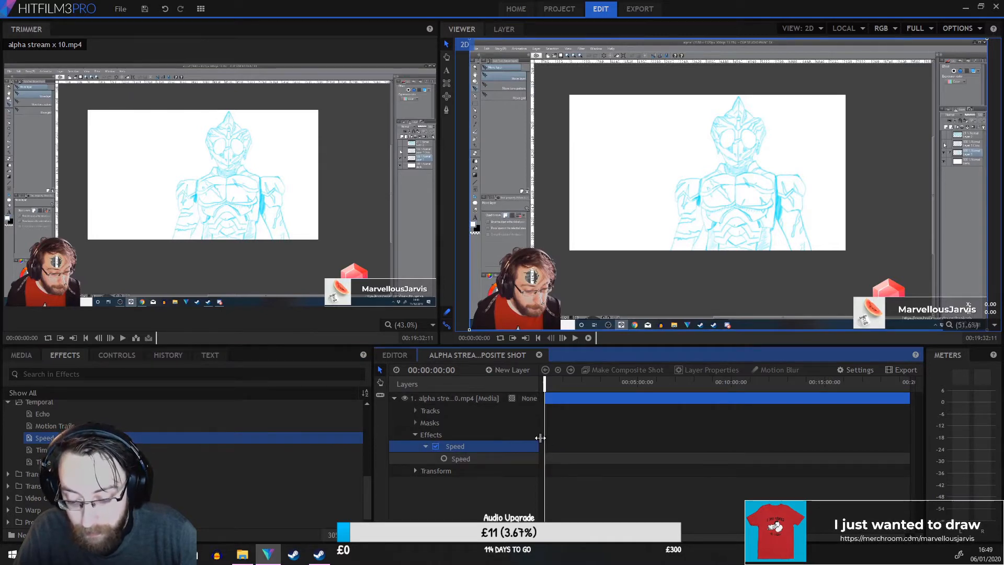
drag(540, 438, 611, 439)
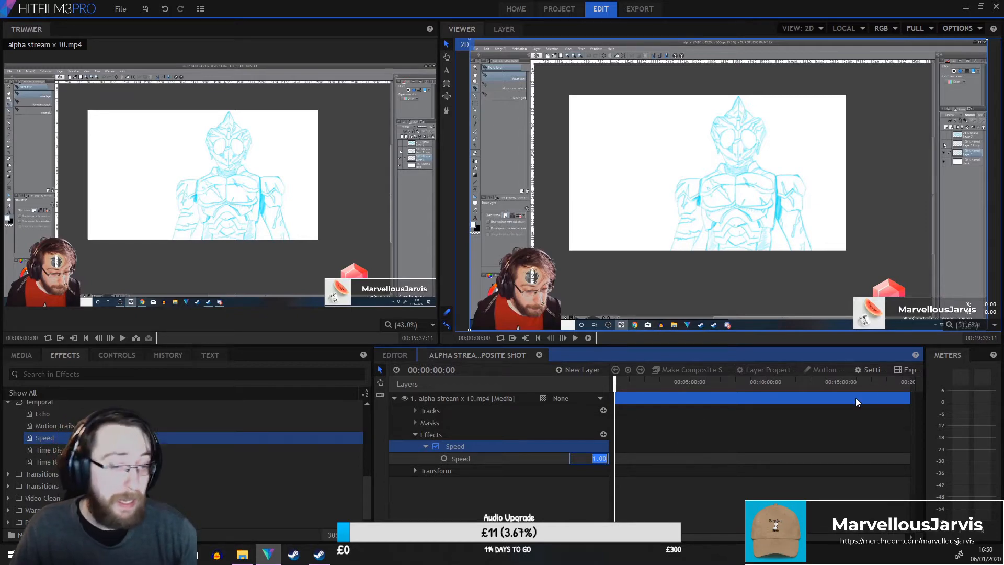
Close the composite shot and delete its clip from the editor timeline.
click(33, 352)
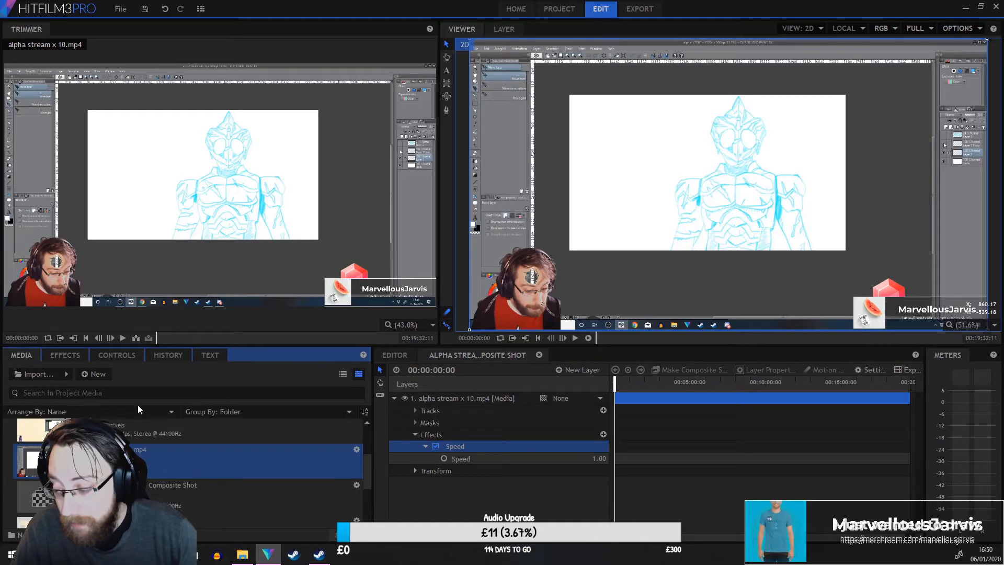
click(535, 357)
key(Delete)
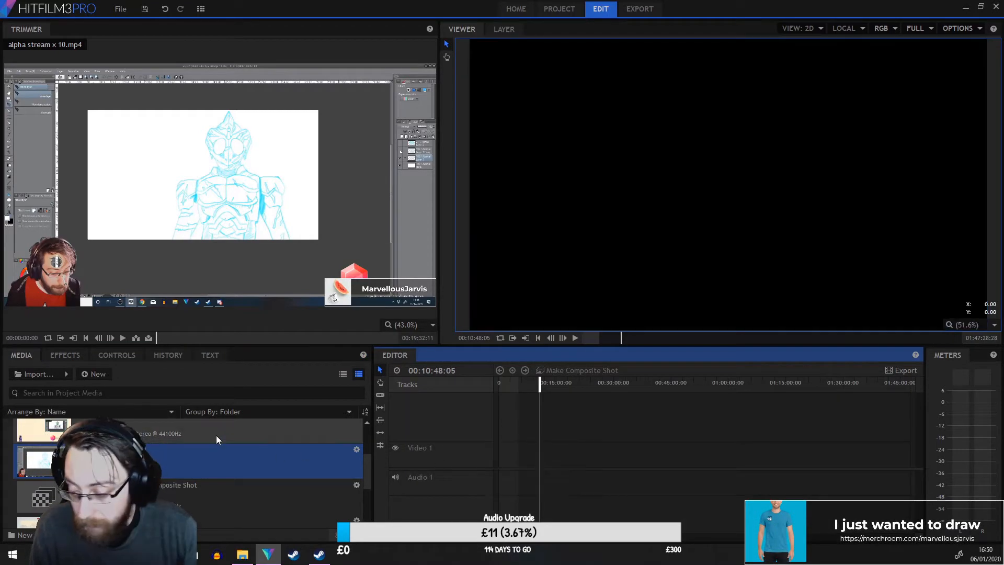
Remove every media item and composite shot from the project, confirming each removal.
click(186, 442)
key(Delete)
click(568, 286)
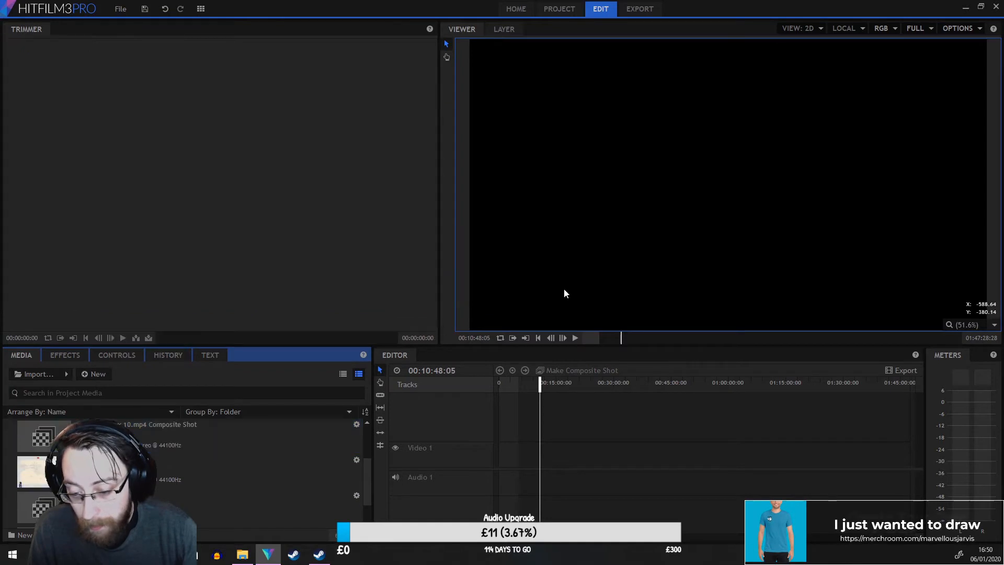
click(211, 440)
key(Delete)
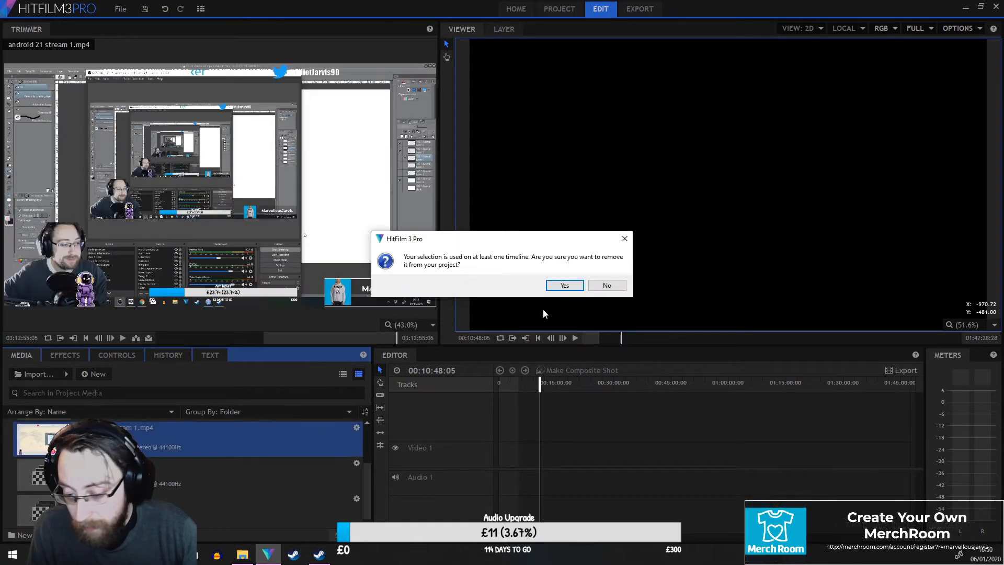
click(564, 286)
click(231, 429)
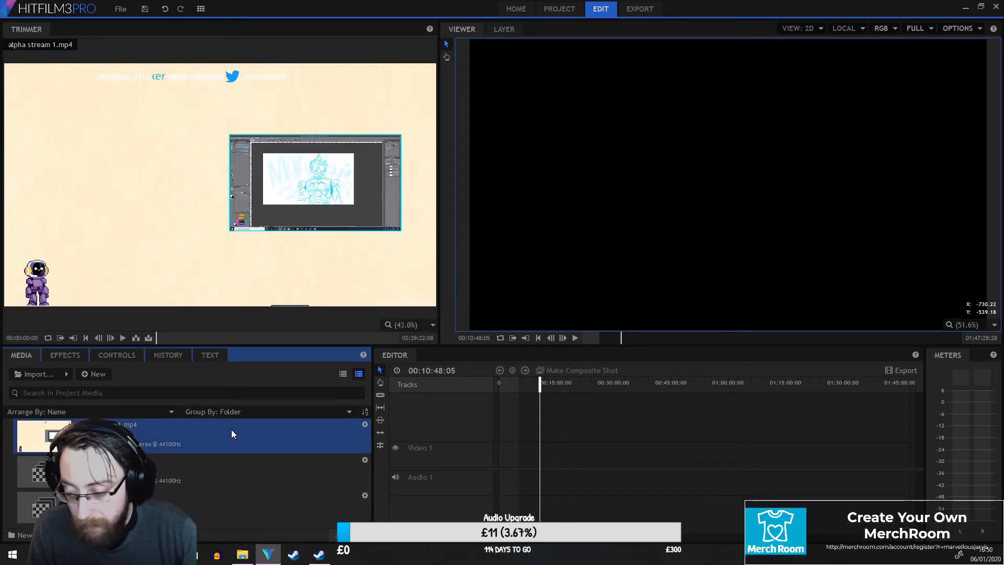
key(Delete)
click(205, 436)
key(Delete)
click(185, 444)
key(Delete)
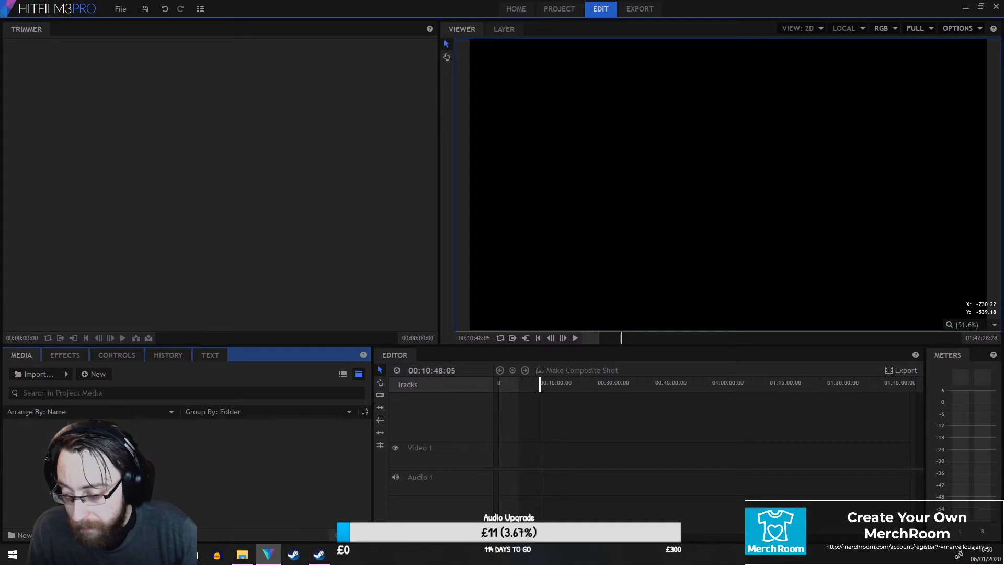
Import alpha stream x 30.mp4 from the too time lapse and finish folder.
click(45, 377)
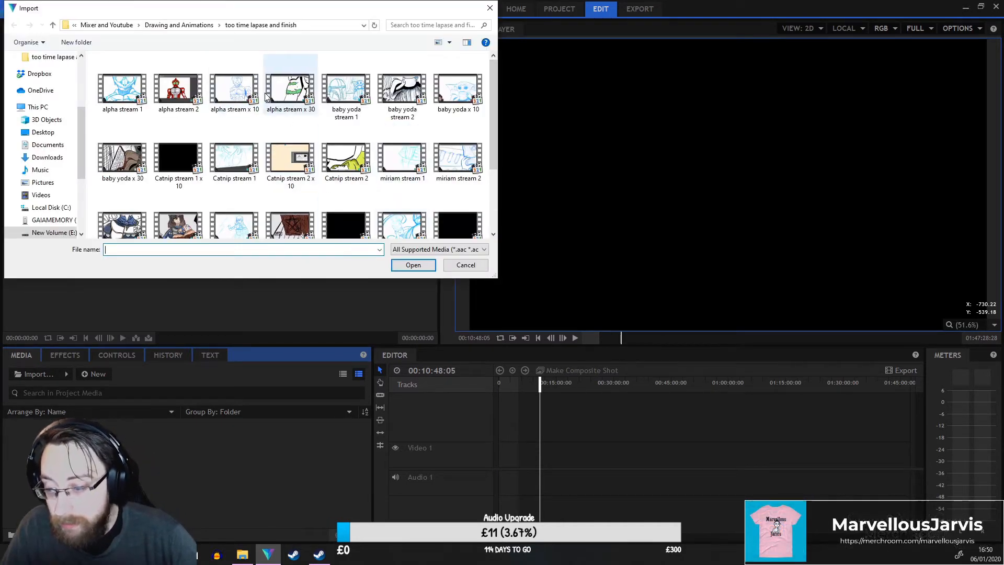
click(418, 266)
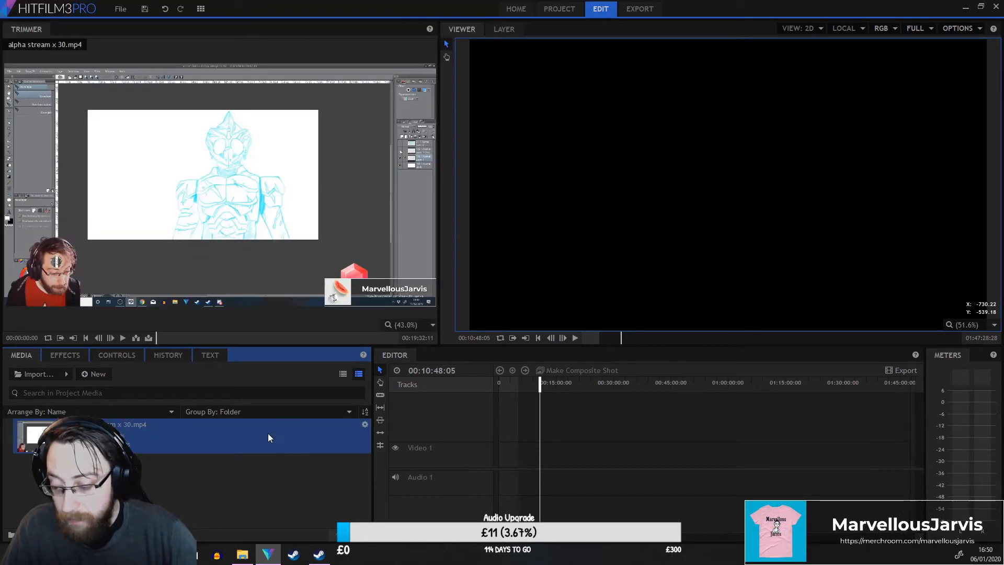
Import the alpha fin hd image from the Drawing and Animations folder.
mouse_move(197, 336)
mouse_down()
mouse_move(287, 340)
mouse_move(225, 343)
mouse_move(237, 341)
mouse_up()
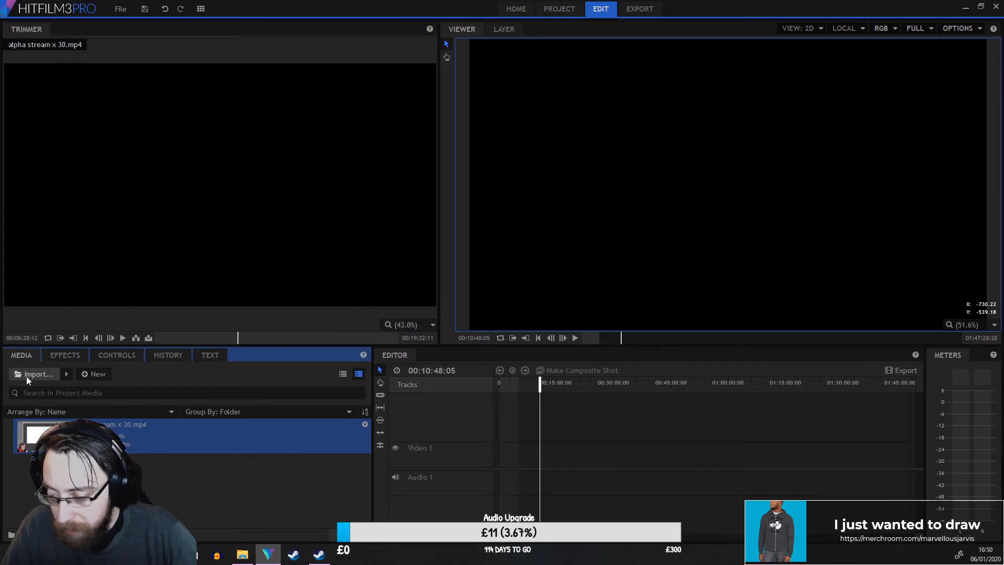
click(32, 374)
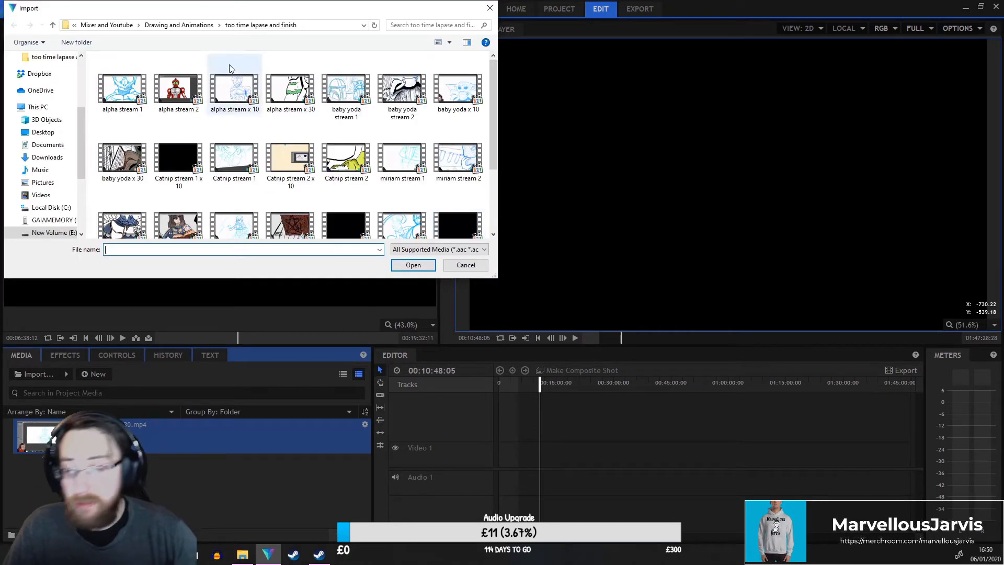
click(169, 26)
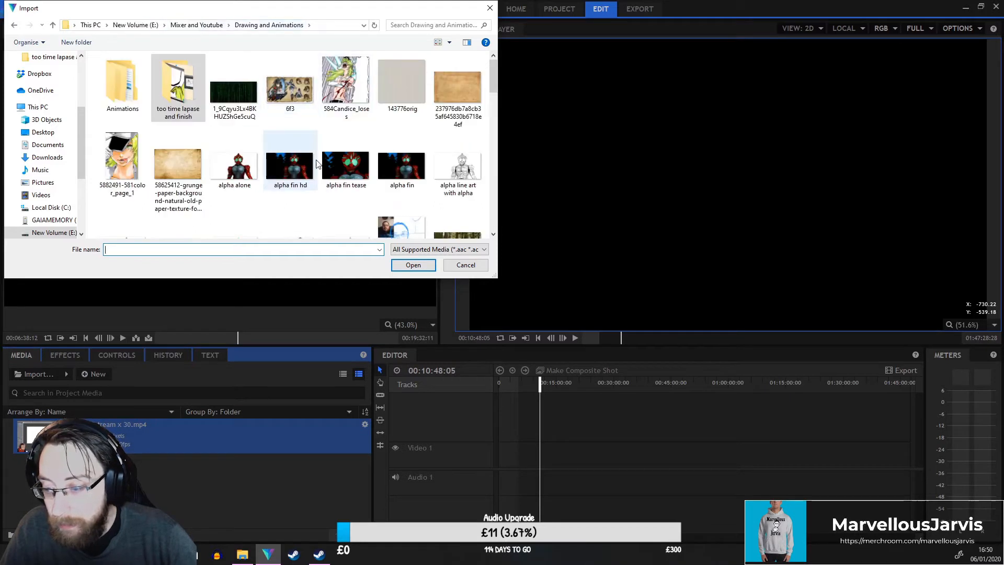
click(292, 189)
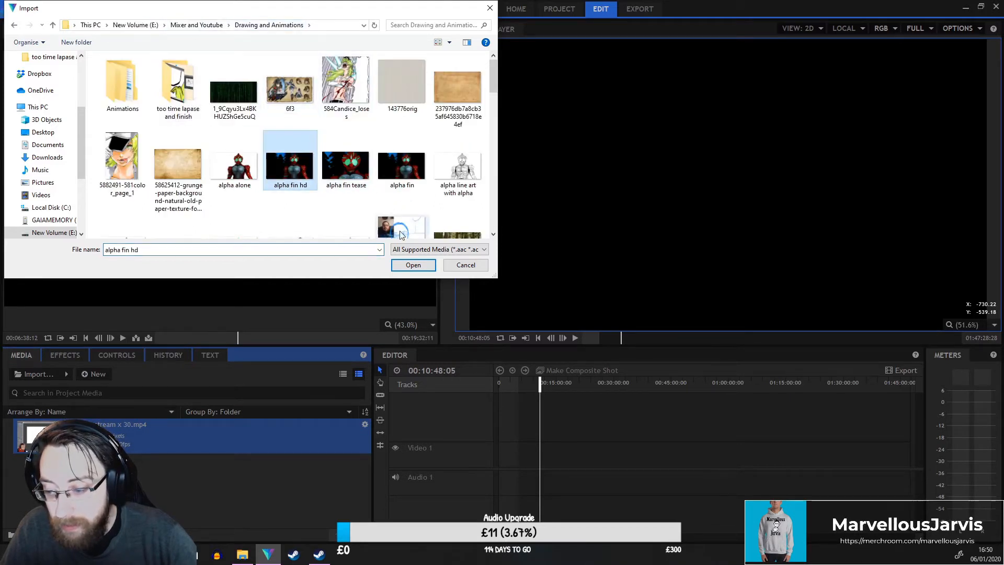
click(411, 265)
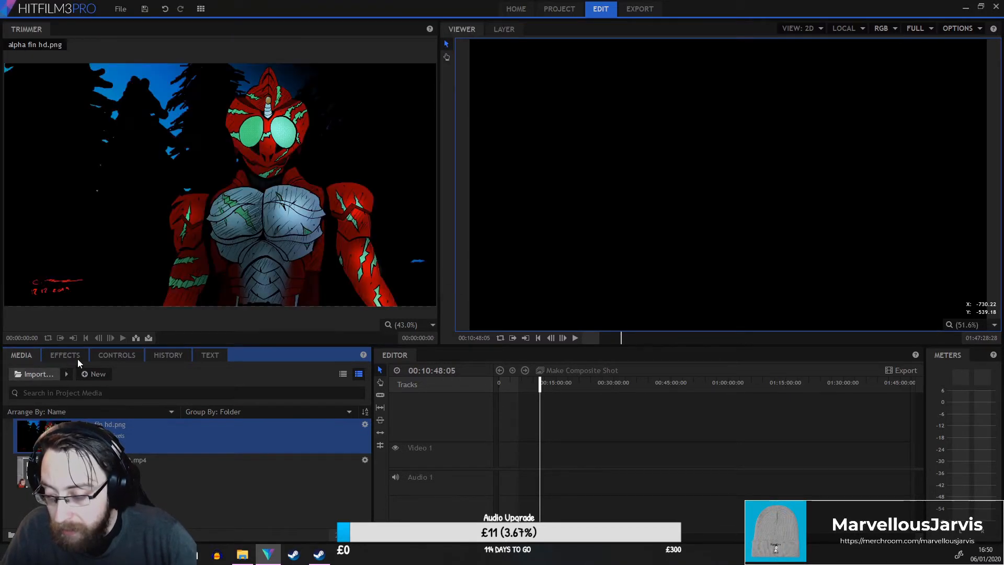
Import the alpha fin image from the Drawing and Animations folder.
click(36, 374)
click(395, 160)
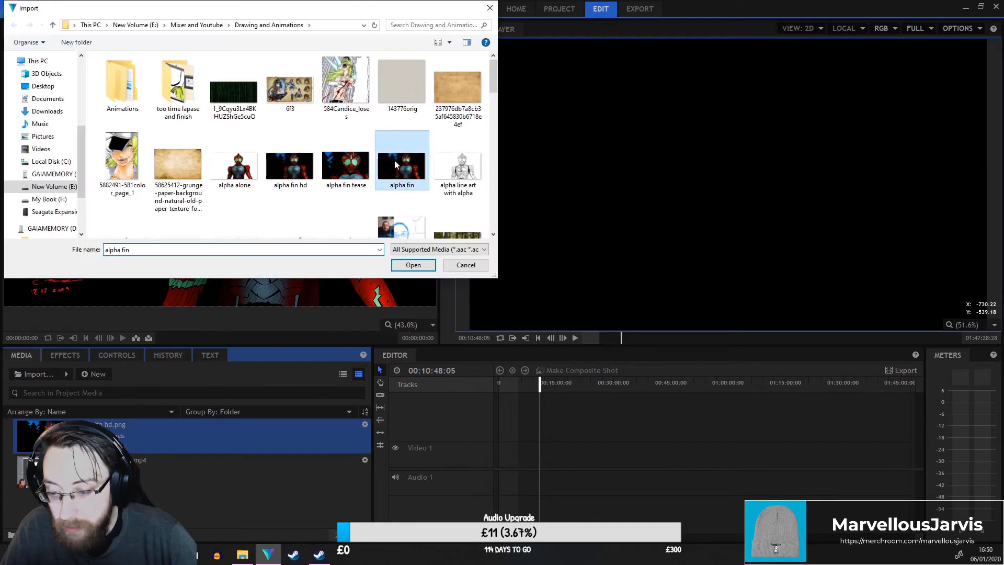
click(412, 265)
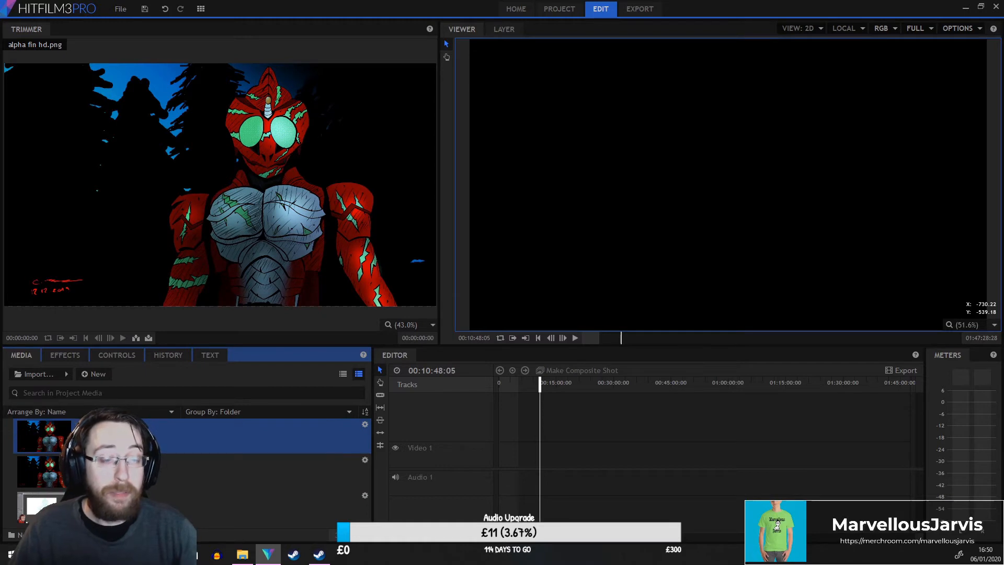
Insert alpha stream x 30.mp4 into the editor timeline and move it to the start.
scroll(663, 204, down, 2)
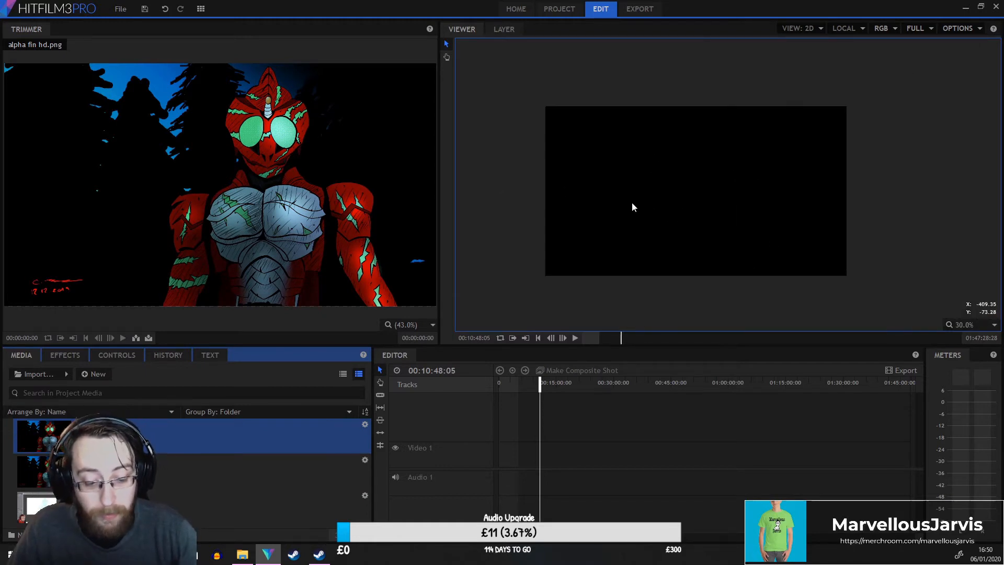
click(209, 470)
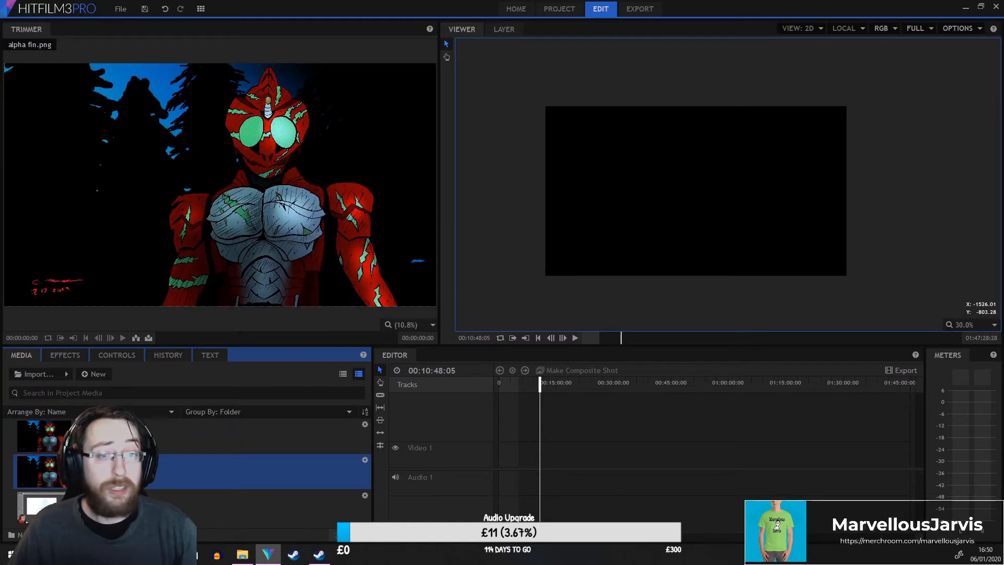
click(169, 494)
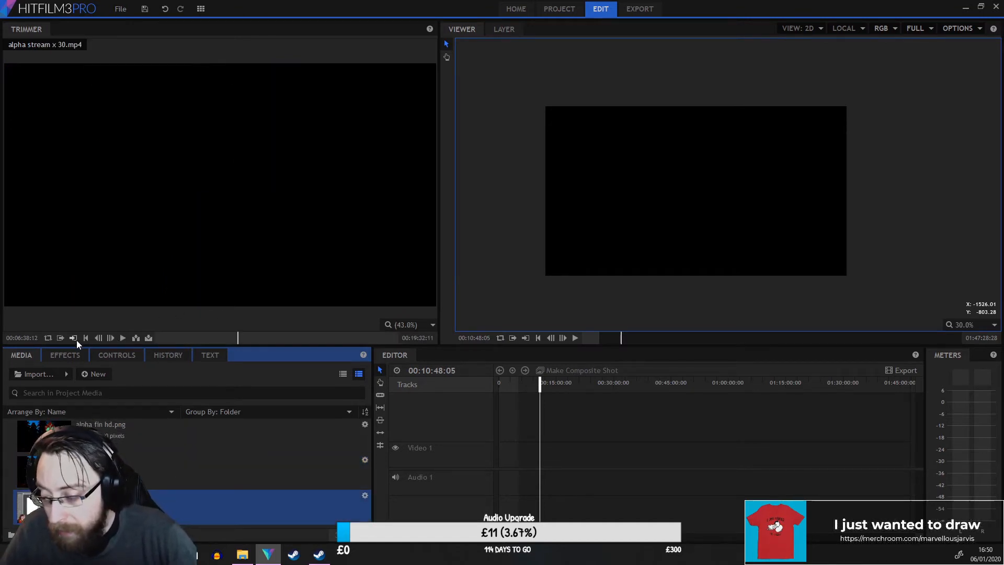
click(136, 338)
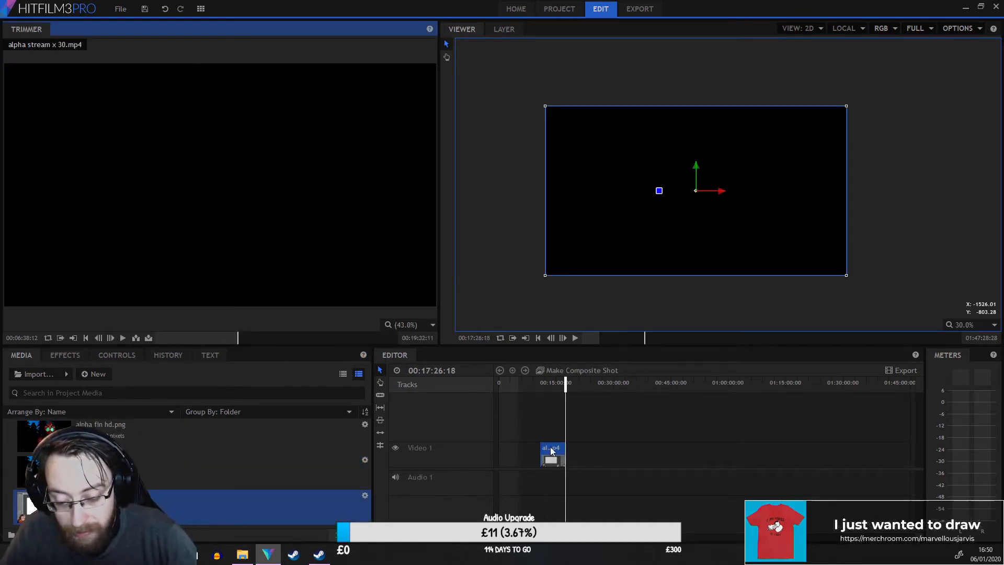
drag(551, 451, 507, 456)
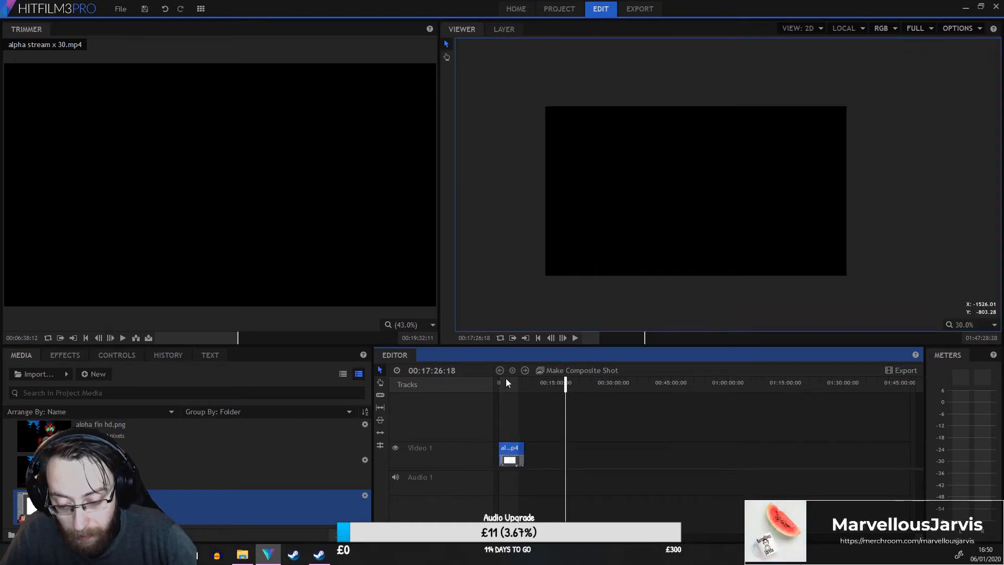
Make a composite shot from the alpha stream x 30.mp4 clip and scrub through its layer.
click(583, 371)
click(570, 297)
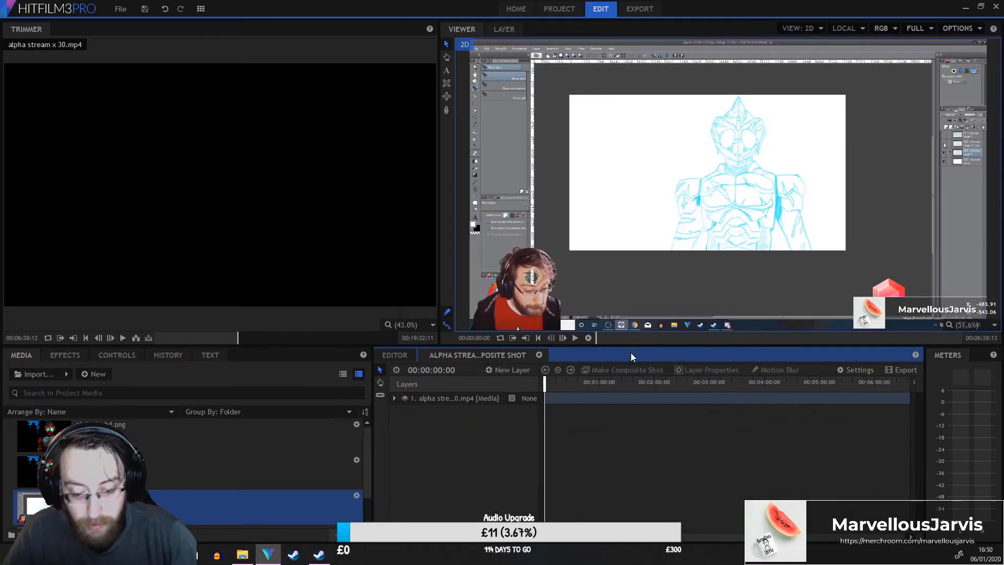
drag(726, 381, 900, 382)
drag(406, 537, 430, 537)
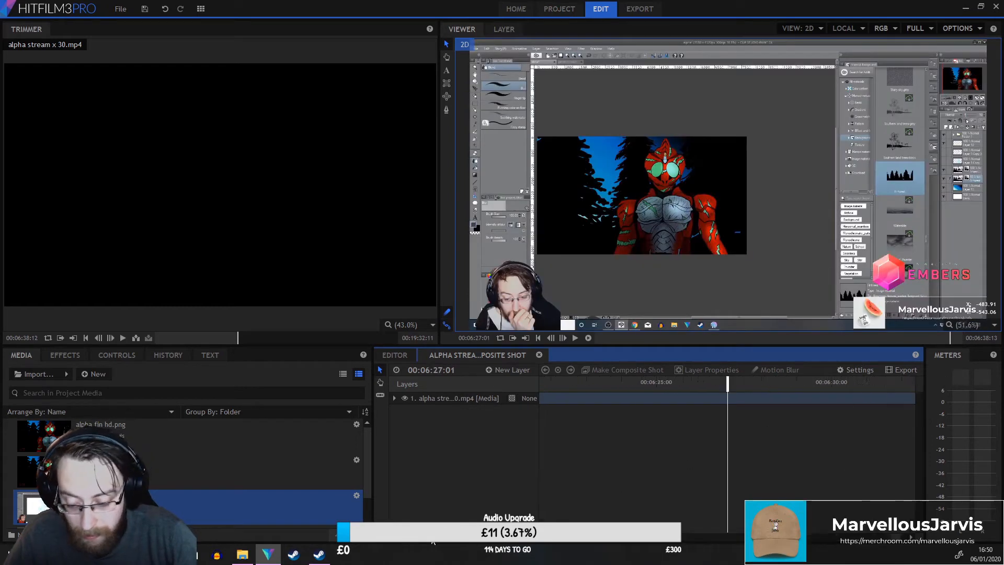
Split the alpha stream clip layer at about 00:06:30:23 and delete the part after the cut.
drag(728, 382, 952, 385)
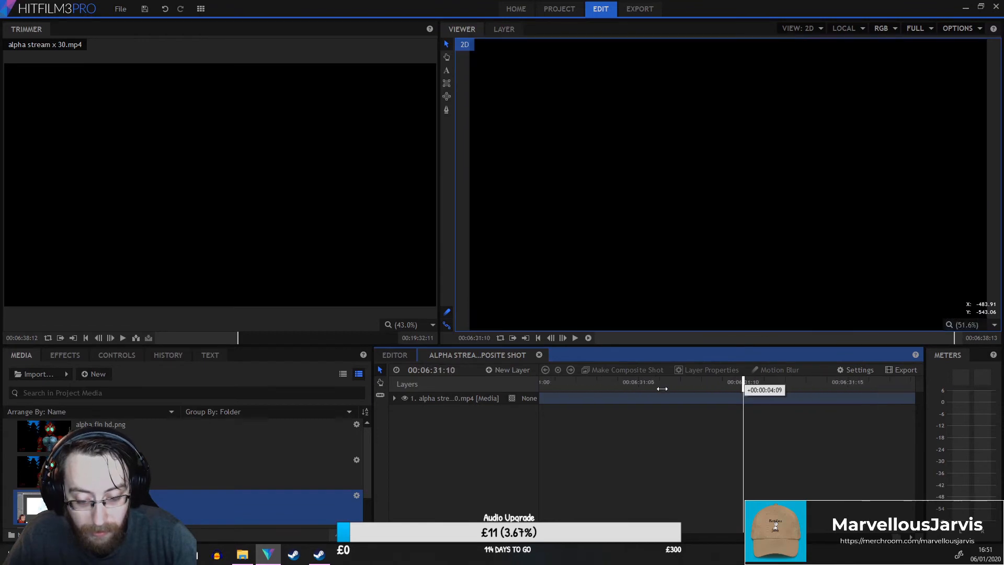
drag(498, 399, 601, 400)
click(393, 399)
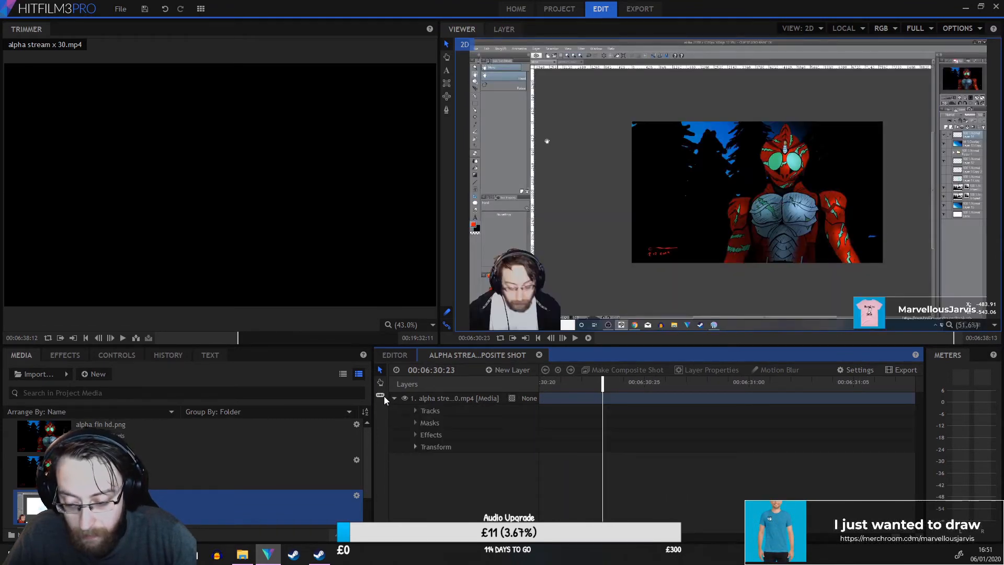
click(603, 397)
drag(373, 363, 373, 364)
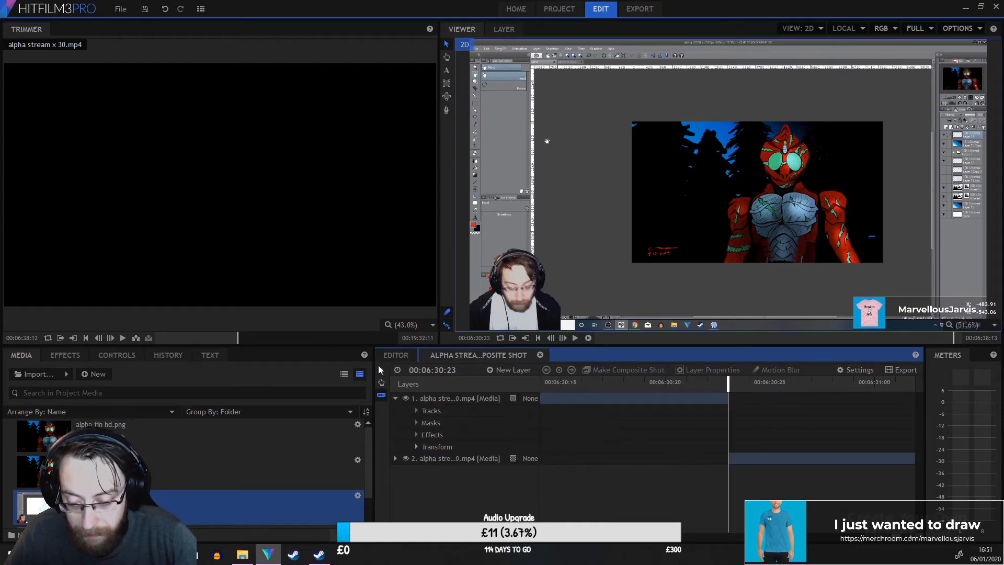
click(783, 459)
key(Delete)
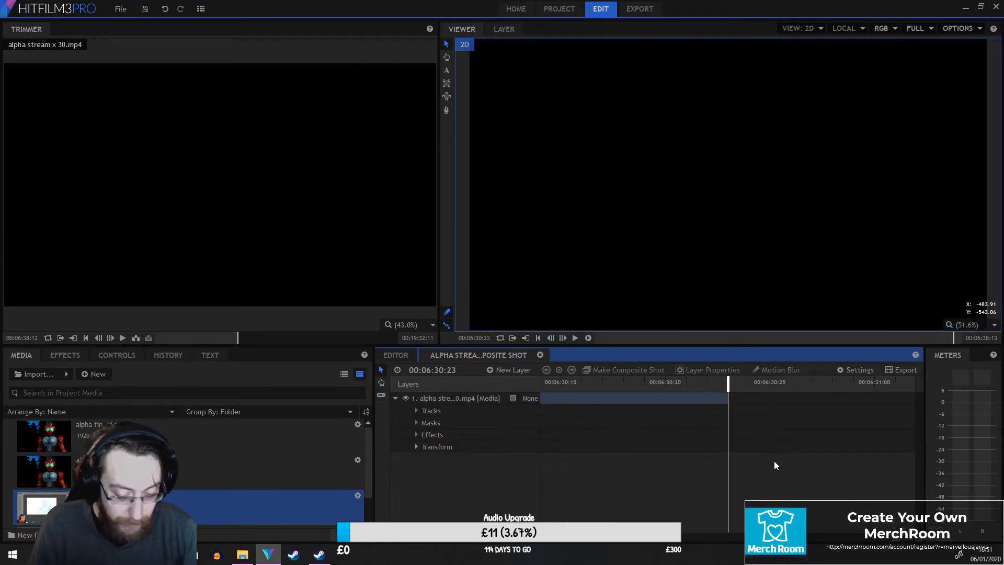
click(395, 398)
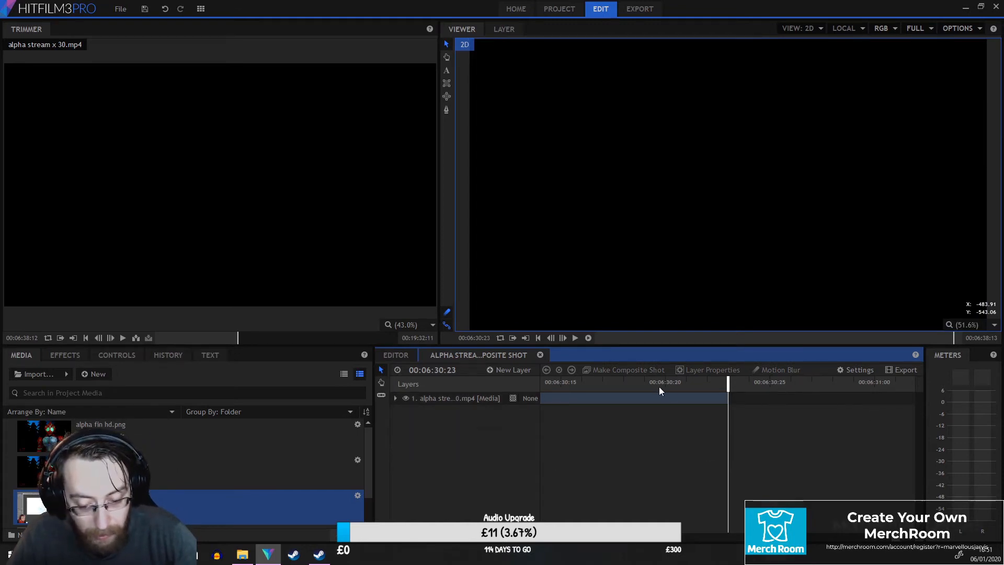
Set the composite shot's duration to 00:07:30:00 in its settings.
click(855, 369)
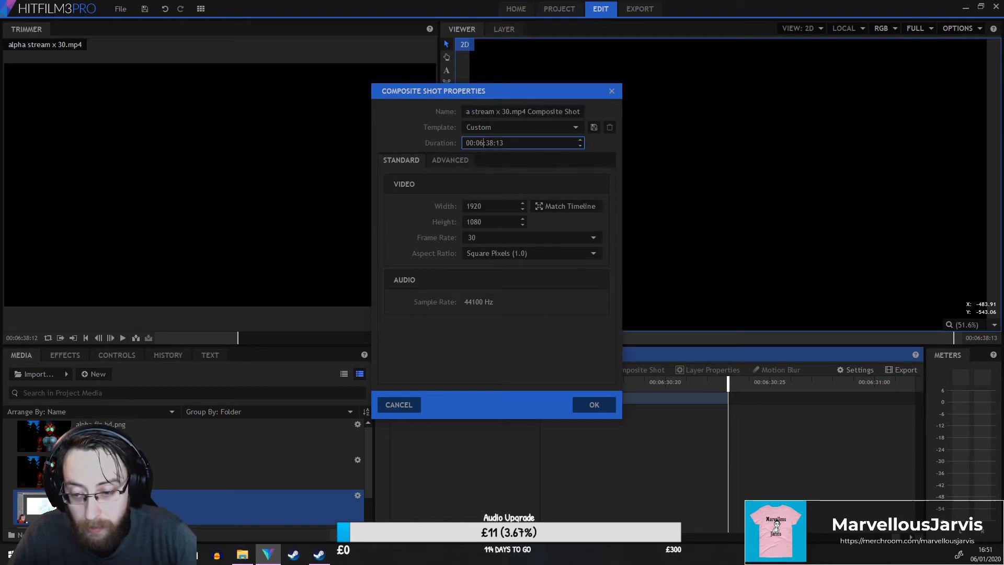
key(BackSpace)
text(7)
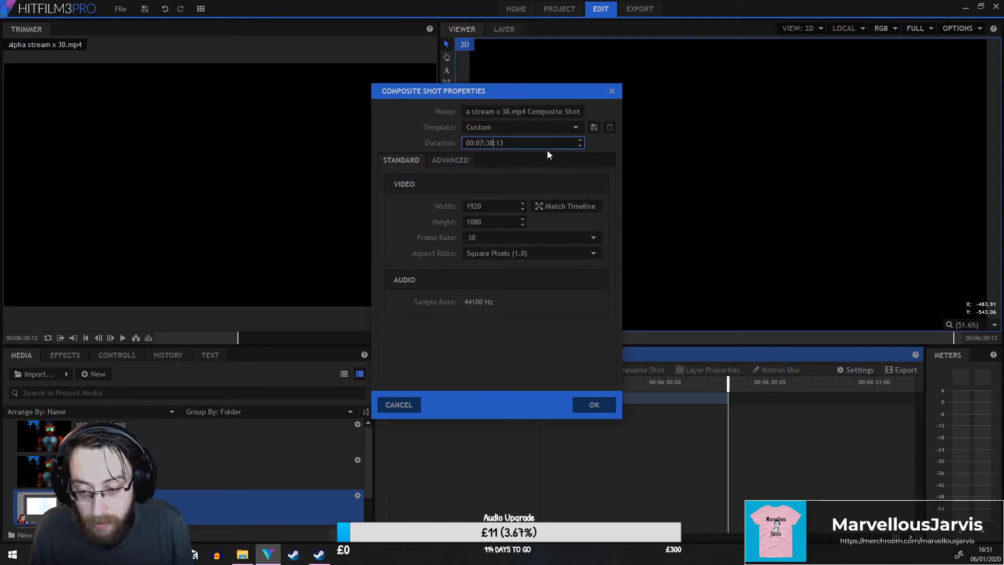
key(BackSpace)
text(0)
key(Right)
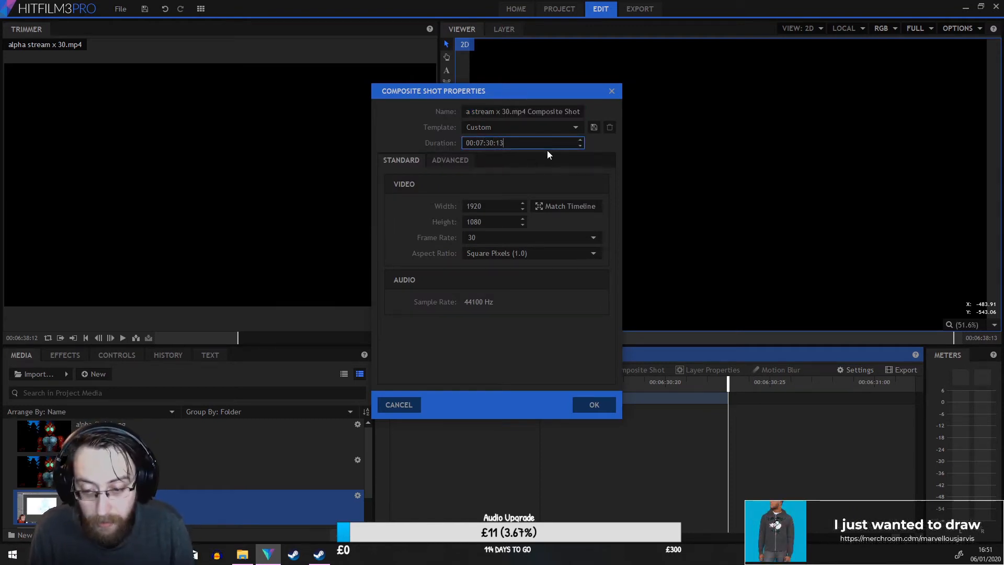
key(BackSpace)
key(BackSpace)
text(00)
key(Return)
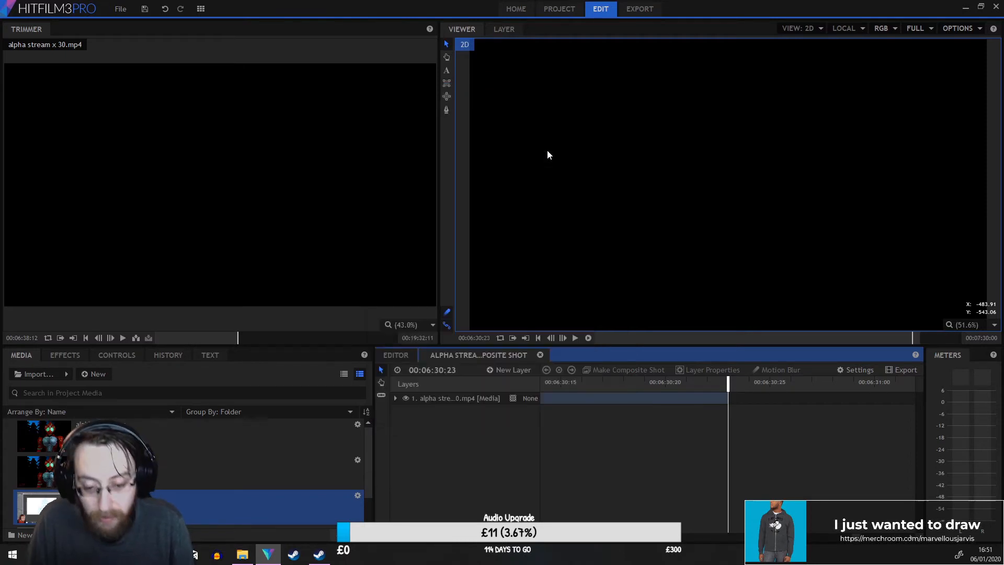
Add alpha fin.png to the composite shot at the playhead and move it within the frame.
drag(179, 465, 730, 415)
scroll(695, 183, down, 5)
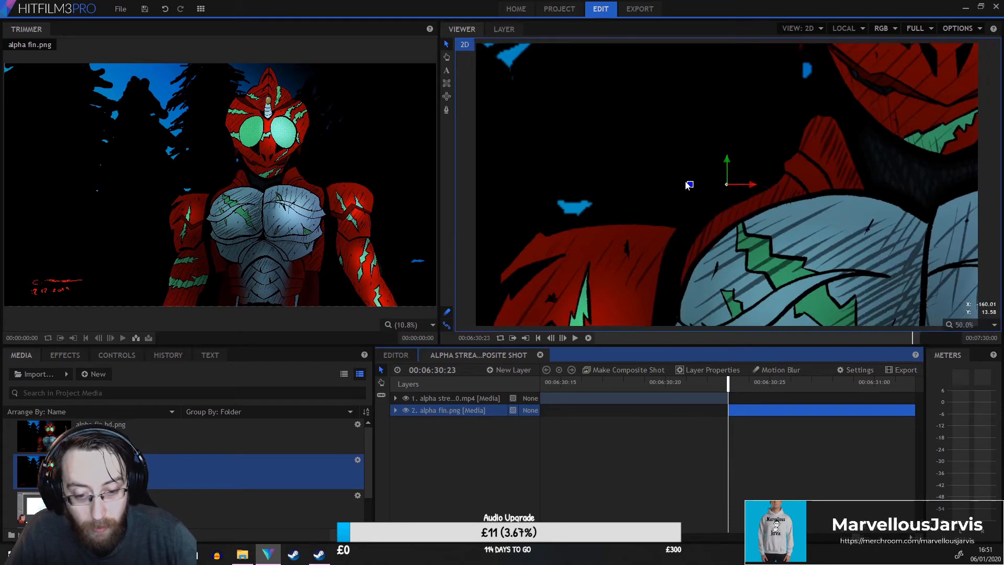
drag(749, 177, 614, 323)
Expand the alpha fin.png layer's transform and add a Position keyframe at the current time.
click(396, 411)
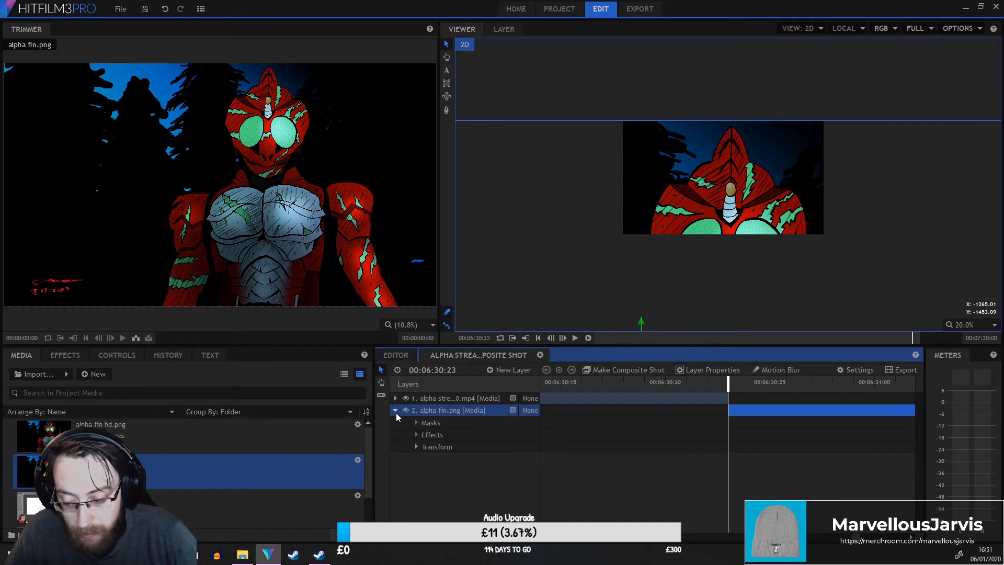
click(417, 447)
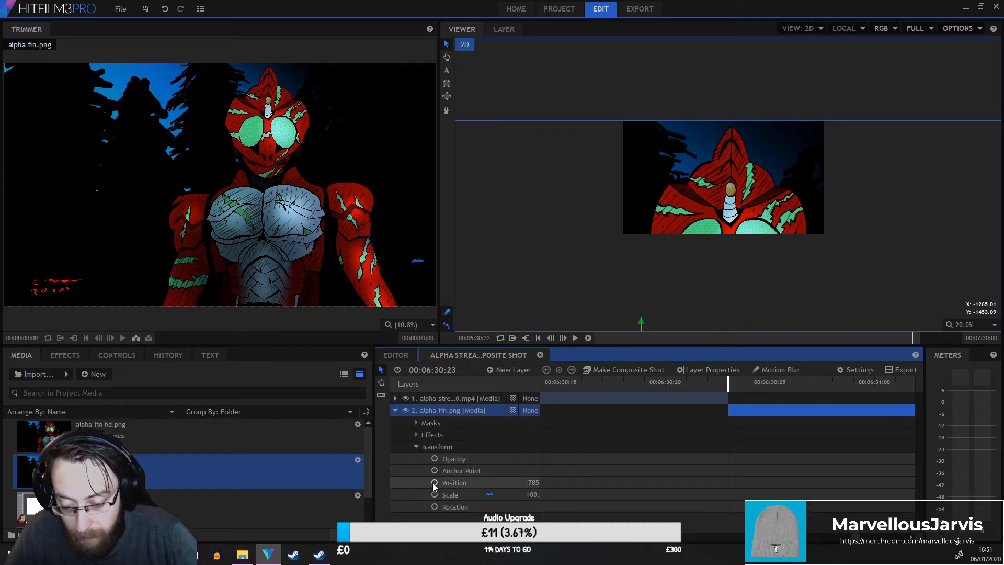
click(434, 483)
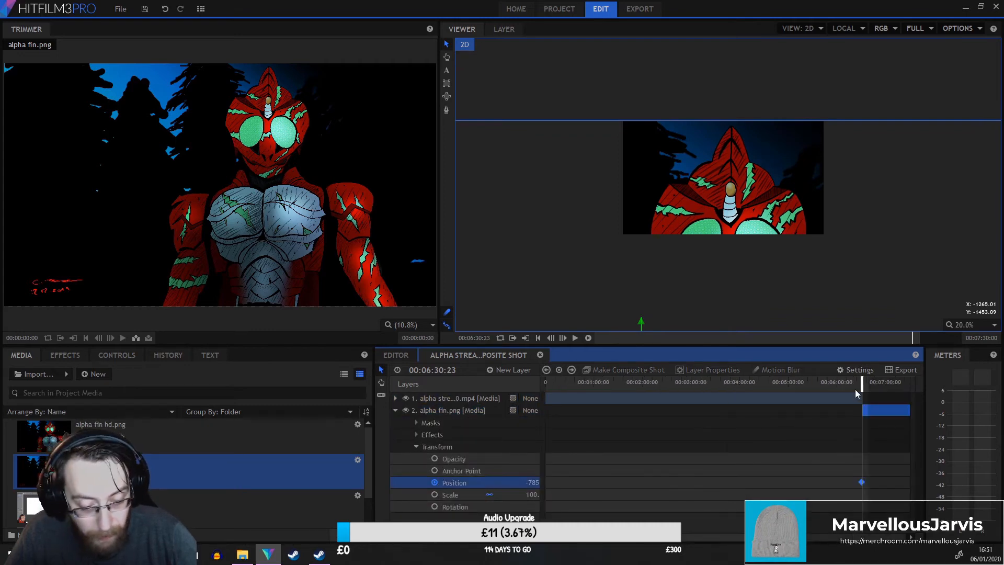
Move to 00:07:00:00 and set the alpha fin.png layer's Y position to 1589, adding a second keyframe.
drag(867, 387, 890, 387)
drag(409, 537, 777, 495)
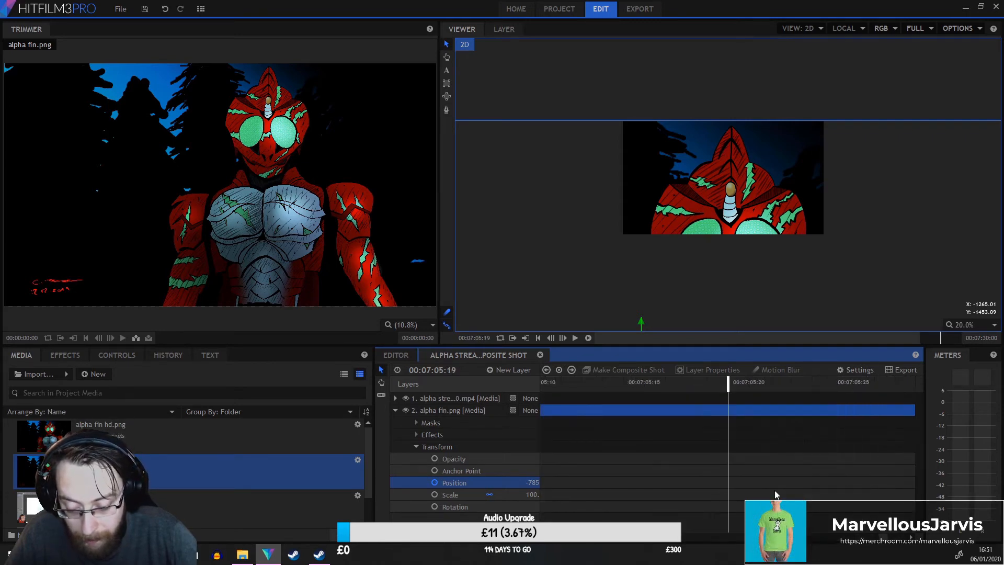
drag(732, 385, 767, 417)
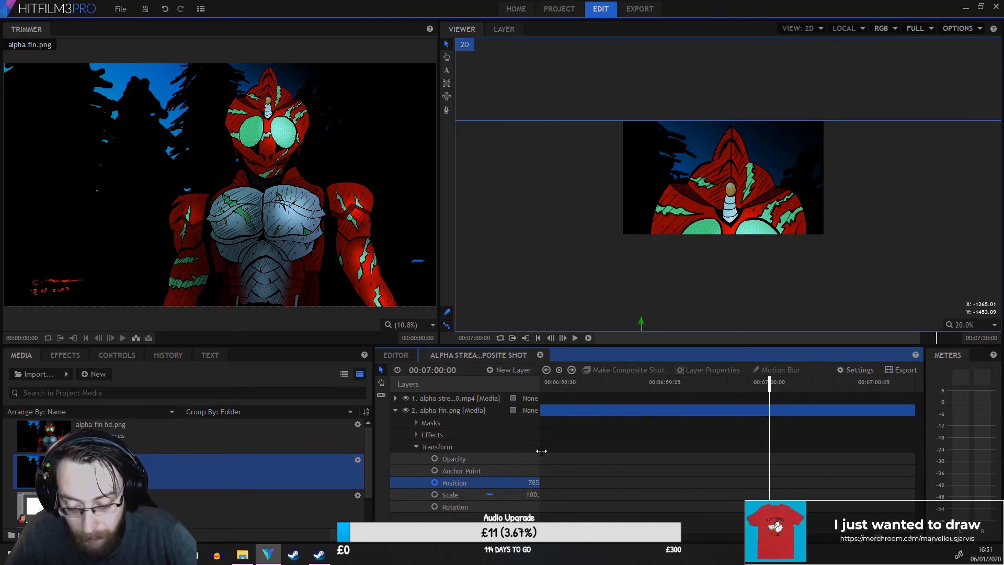
drag(542, 451, 824, 483)
click(603, 483)
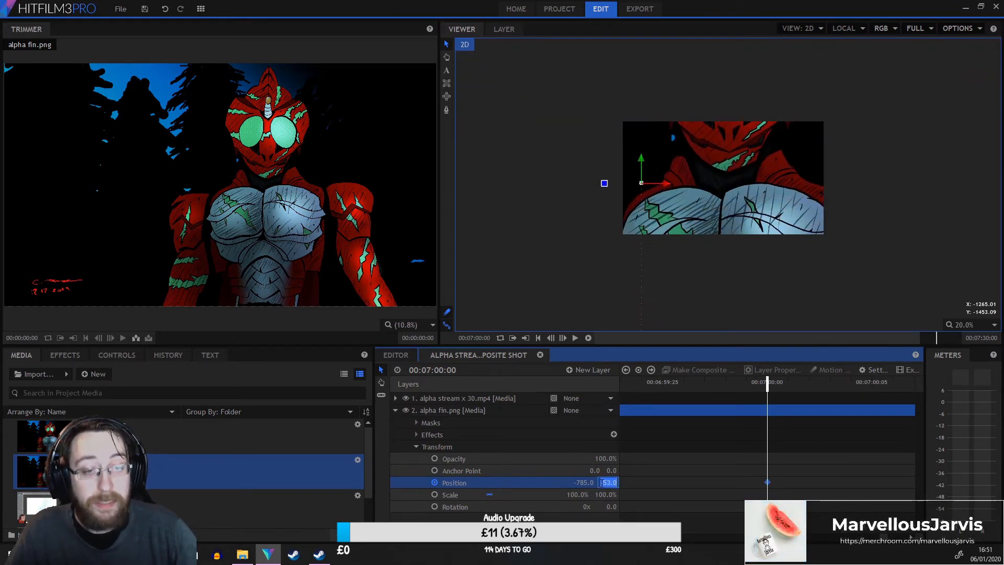
text(89)
key(Return)
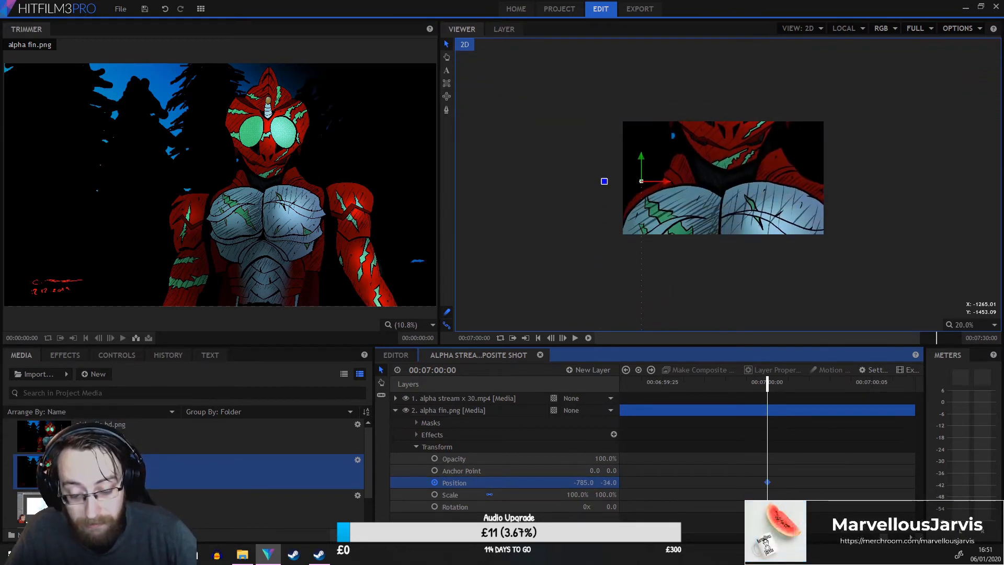
drag(609, 483, 871, 483)
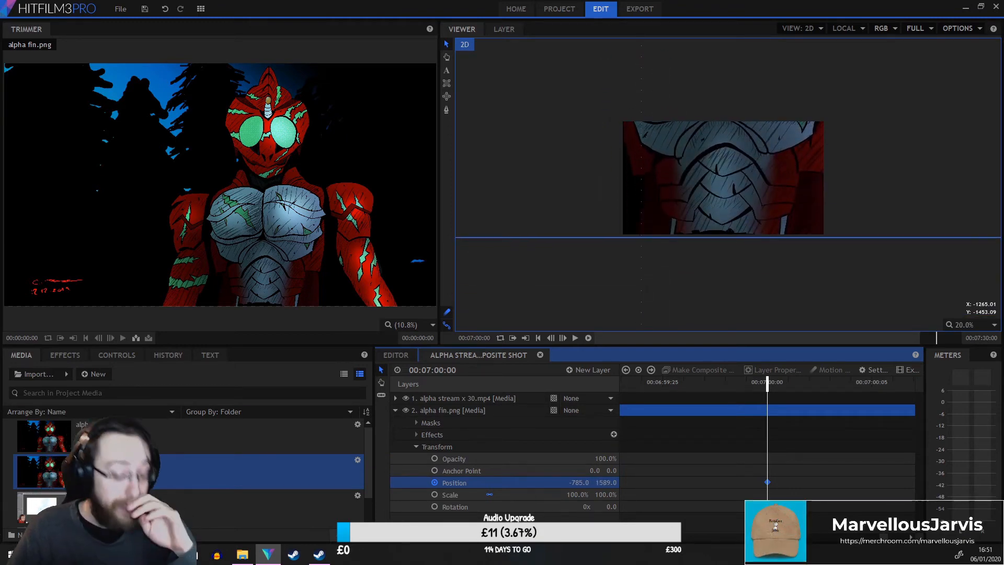
click(395, 411)
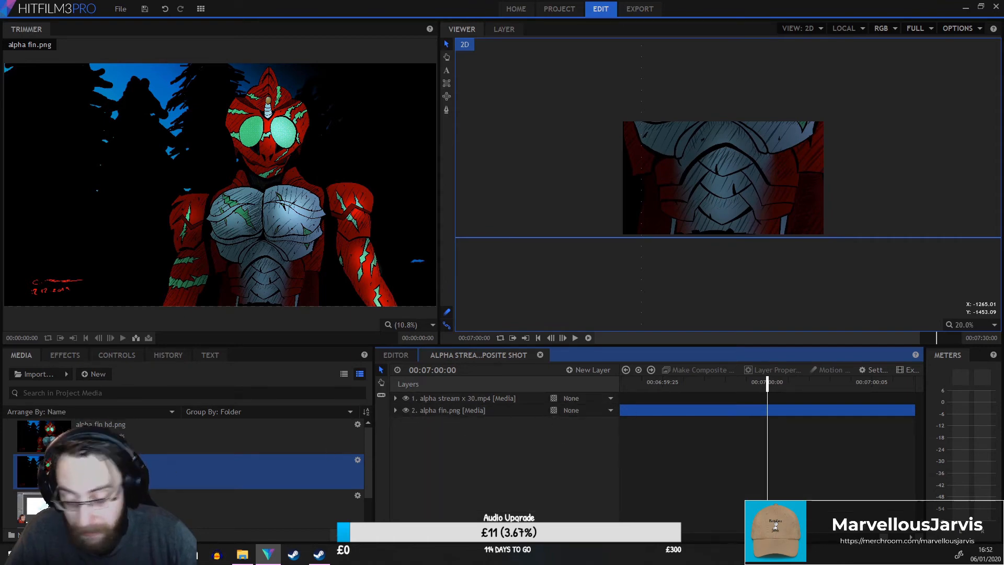
Add alpha fin hd.png as a layer in the composite shot and play the preview near the end.
drag(45, 437, 792, 410)
drag(442, 534, 422, 534)
click(841, 382)
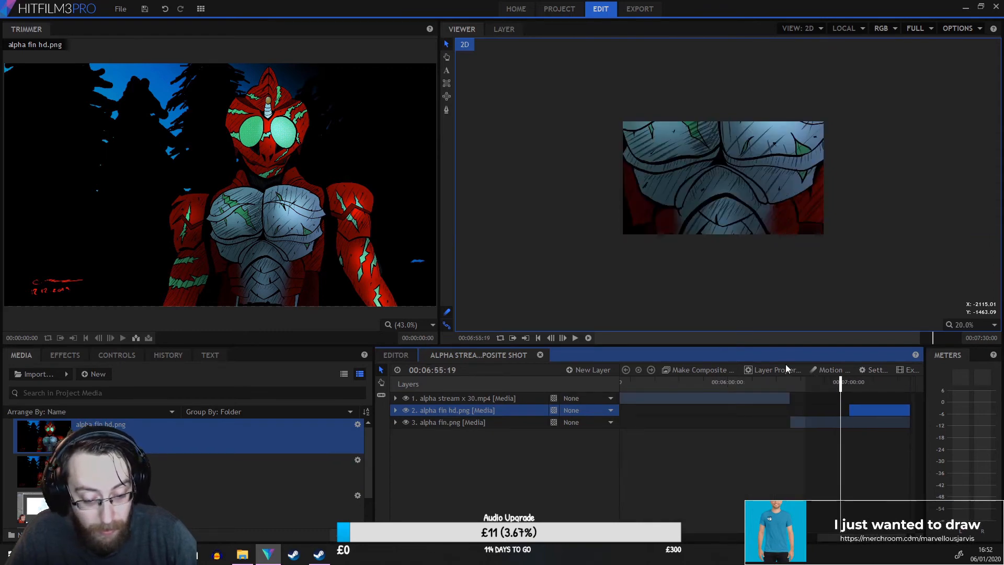
click(573, 336)
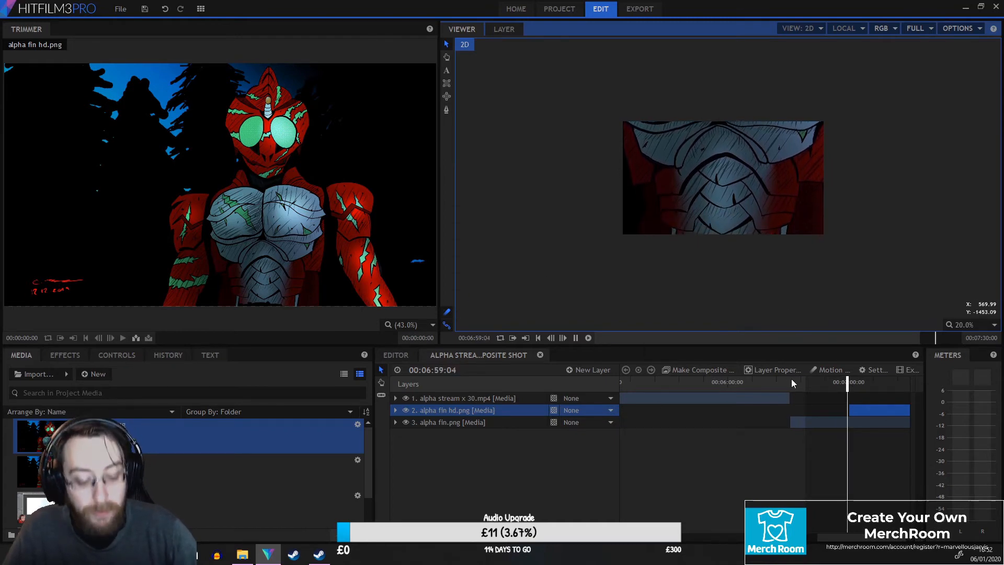
Set the interpolation of the alpha fin.png Position keyframes to Smooth Out.
click(396, 410)
click(396, 458)
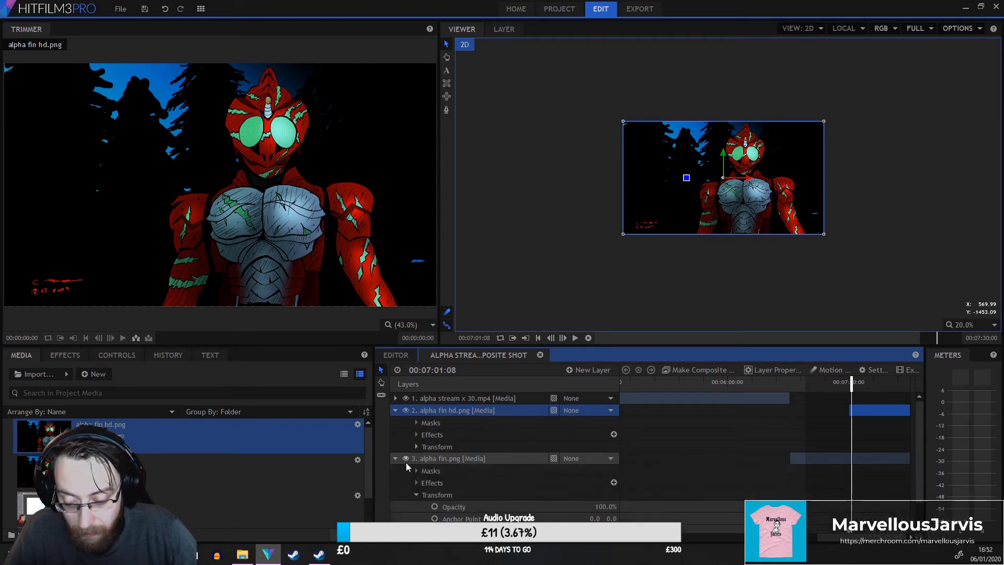
scroll(680, 492, down, 1)
right_click(850, 505)
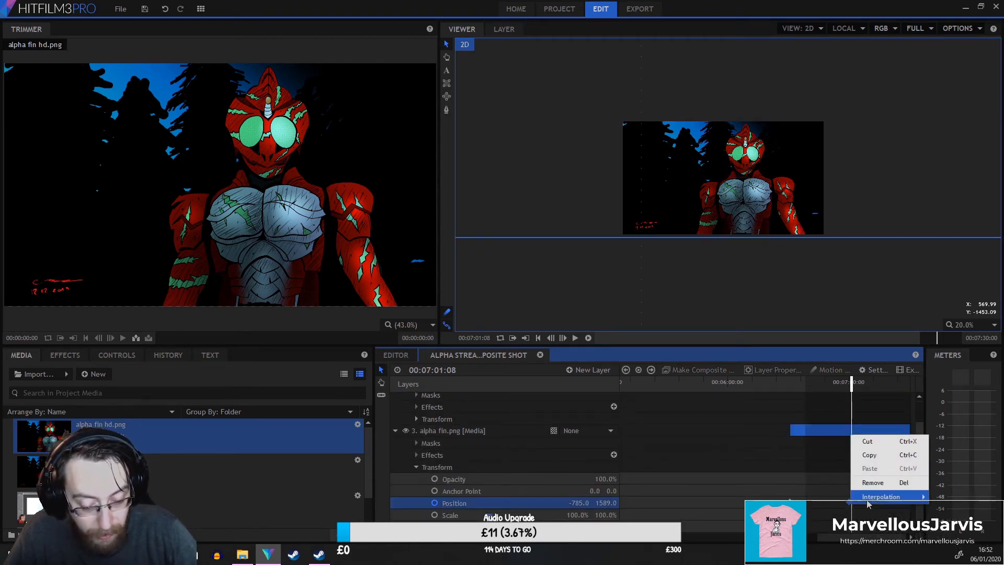
mouse_move(890, 497)
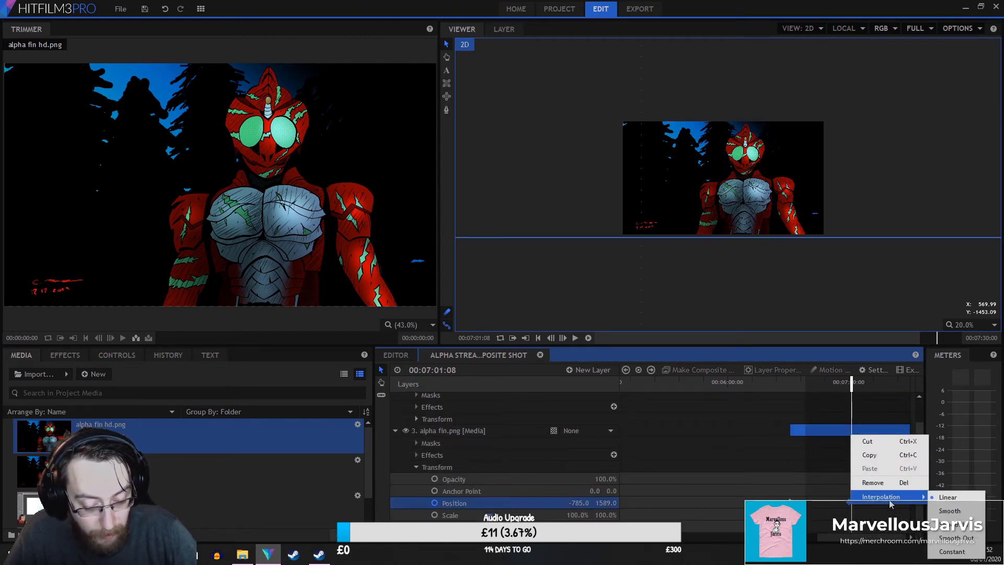
click(970, 541)
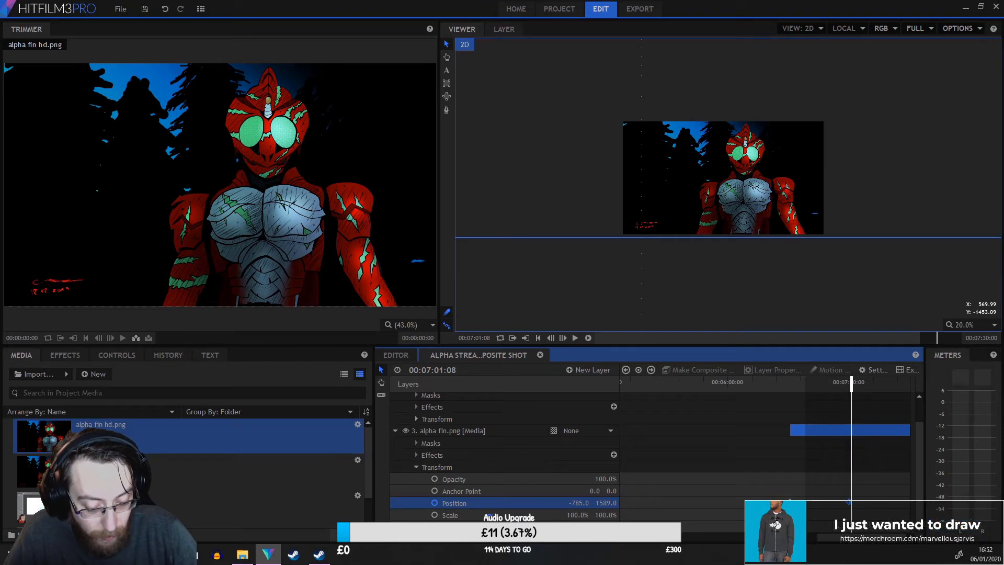
right_click(849, 502)
mouse_move(851, 496)
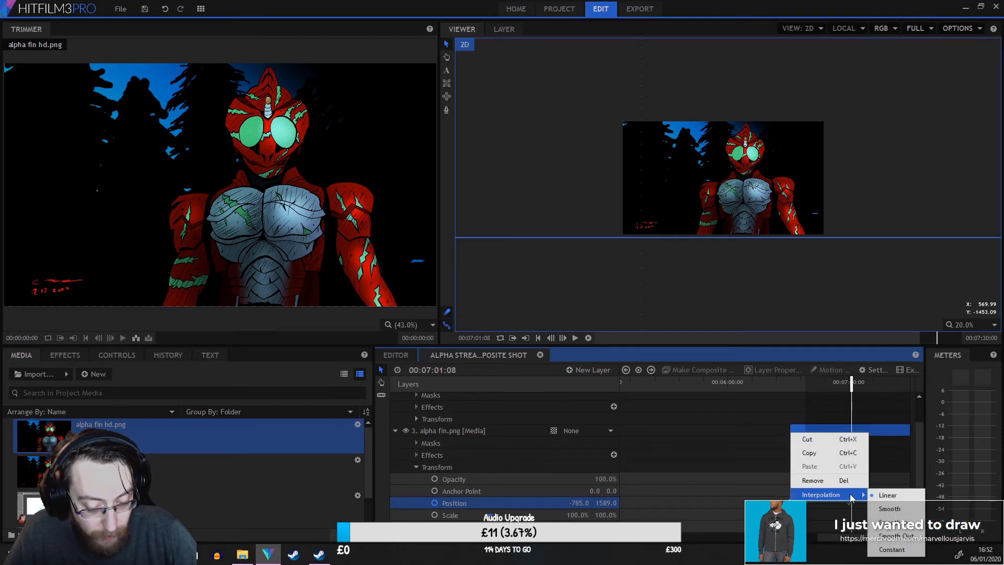
click(908, 536)
Play back the end of the composite shot to review the pan animation.
click(788, 382)
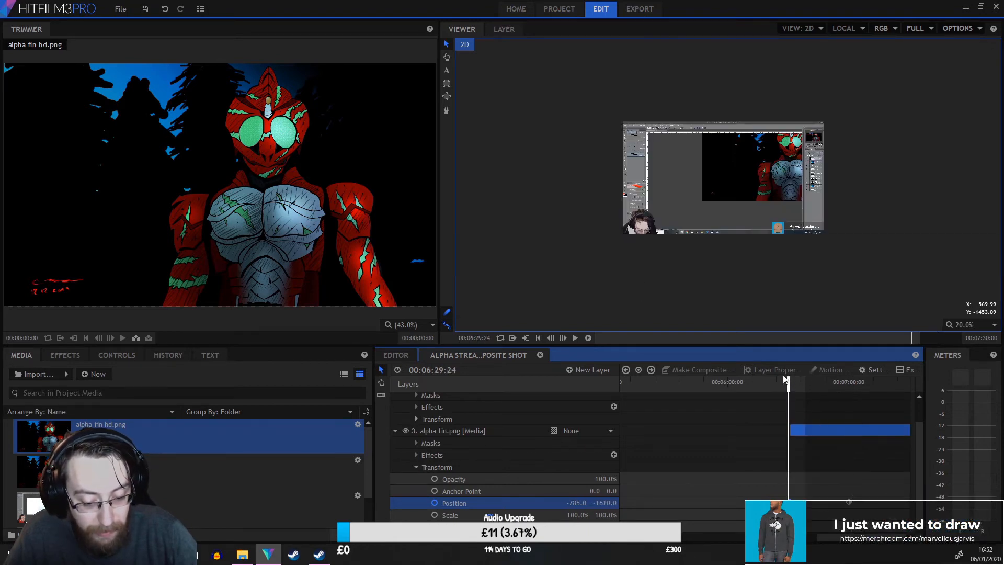
click(575, 338)
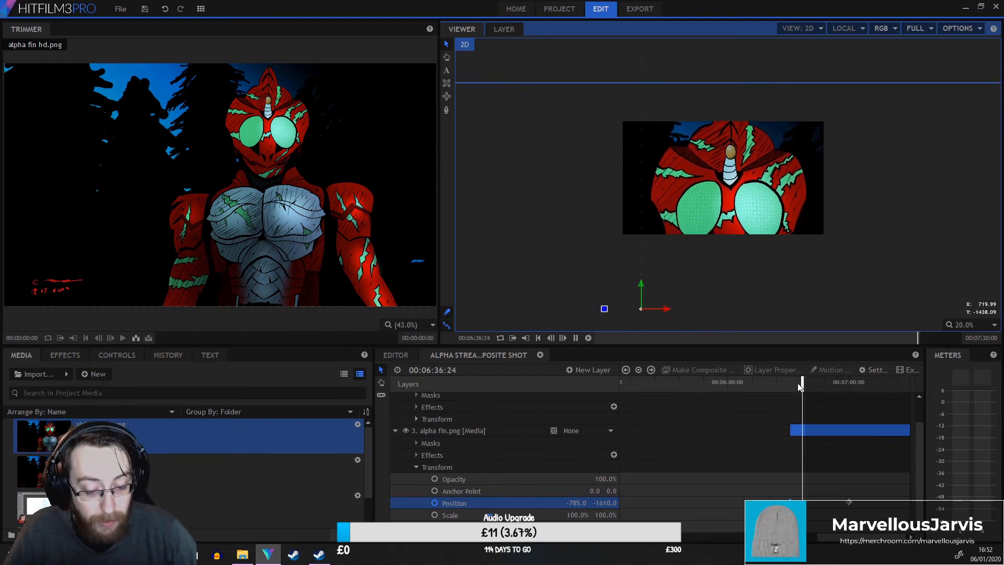
drag(838, 385, 903, 387)
scroll(408, 405, up, 2)
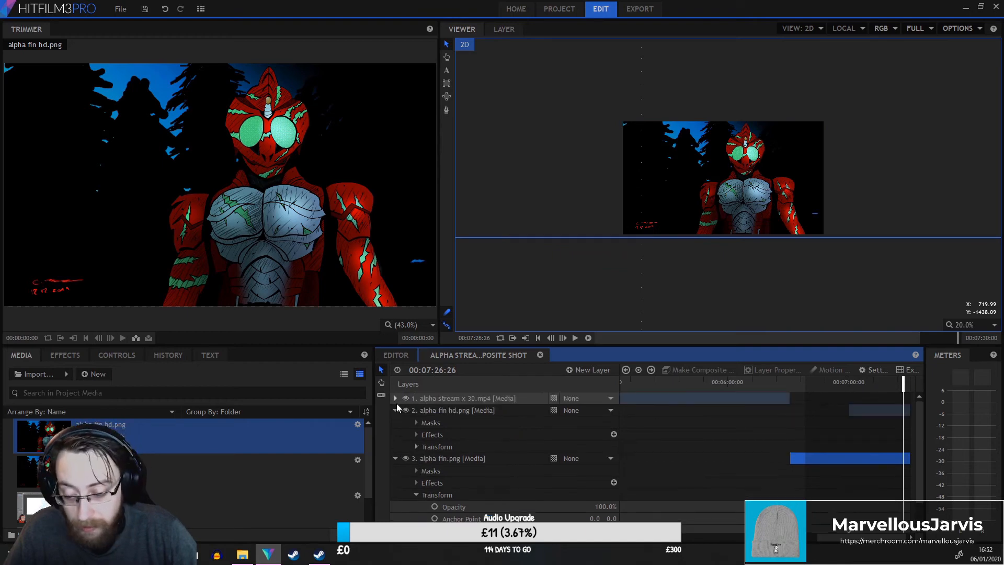
click(396, 410)
click(396, 422)
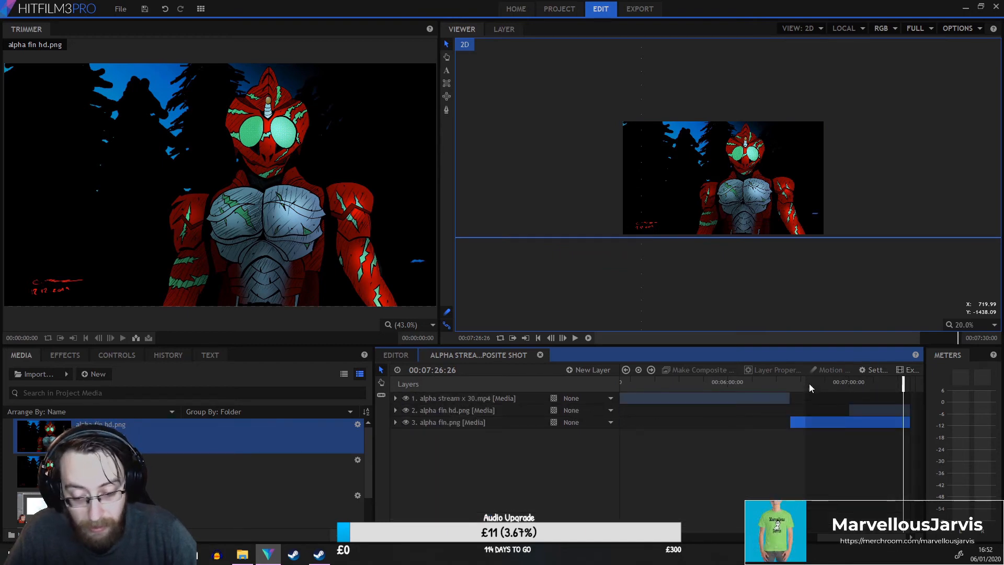
click(923, 368)
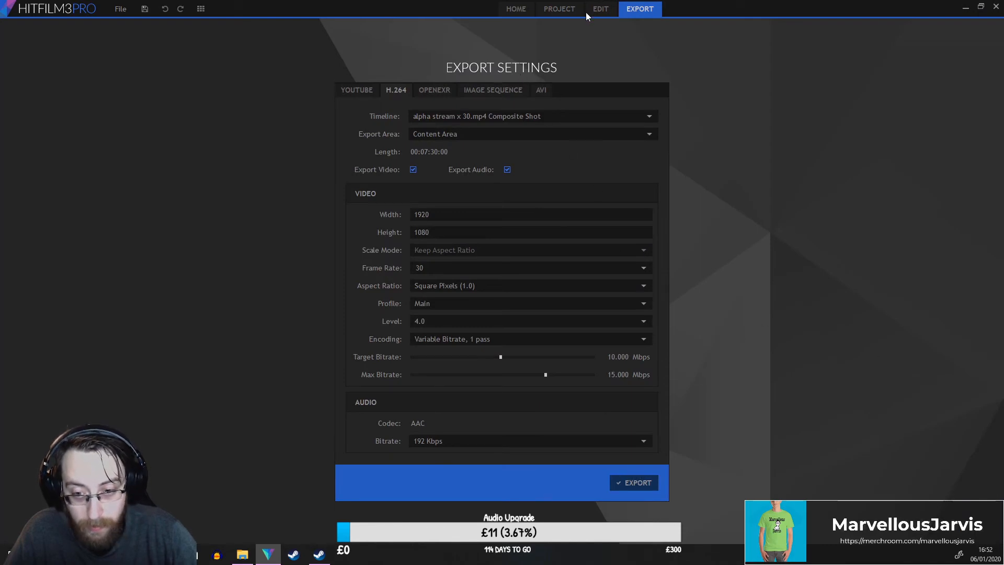
click(599, 10)
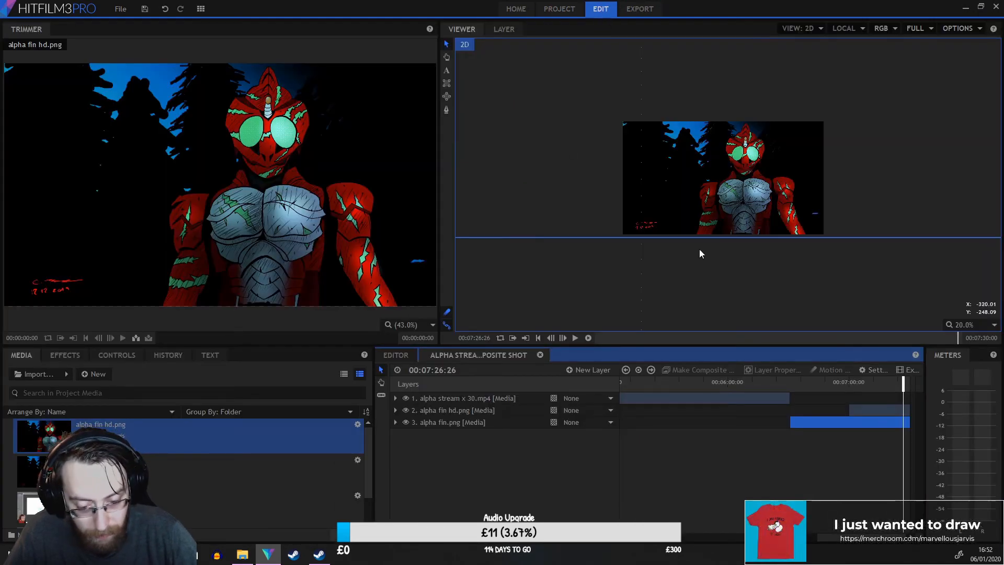
mouse_move(497, 537)
mouse_down()
mouse_move(512, 537)
mouse_move(486, 538)
mouse_up()
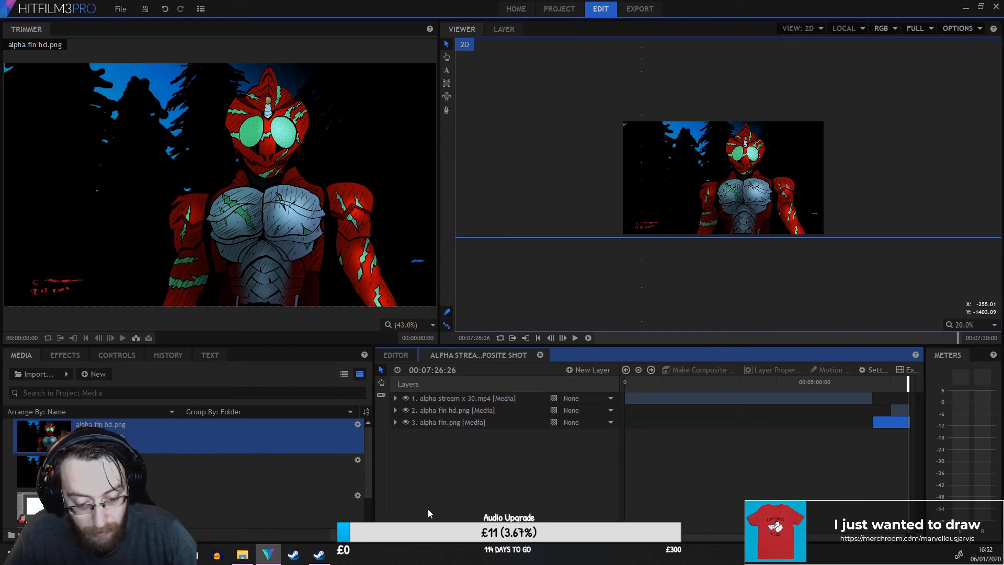
Open the export settings for the composite shot timeline and start an H.264 export.
click(901, 370)
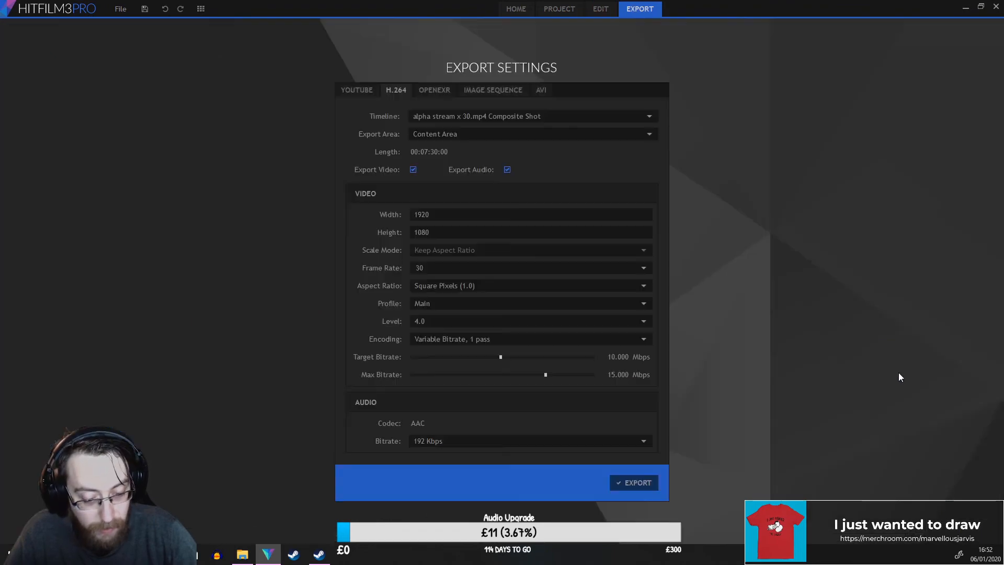
click(484, 117)
click(632, 485)
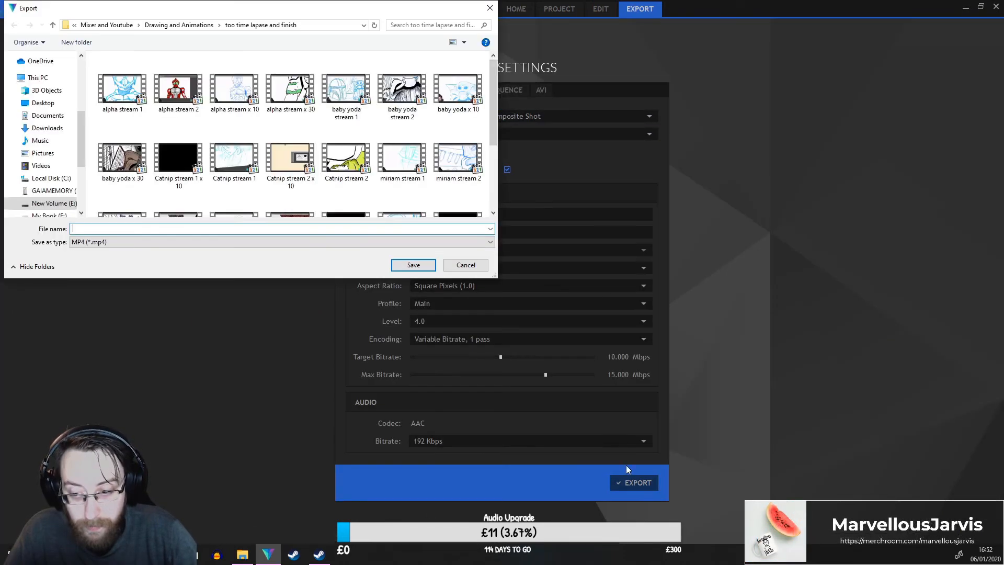
Save the export as alpha time lapase in the too time lapse and finish folder.
click(188, 26)
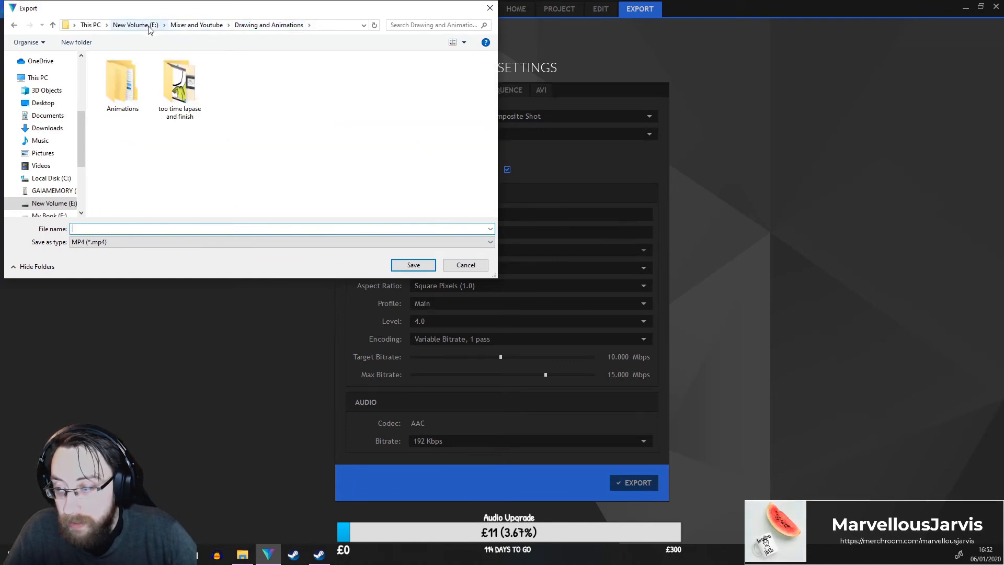
scroll(60, 203, down, 2)
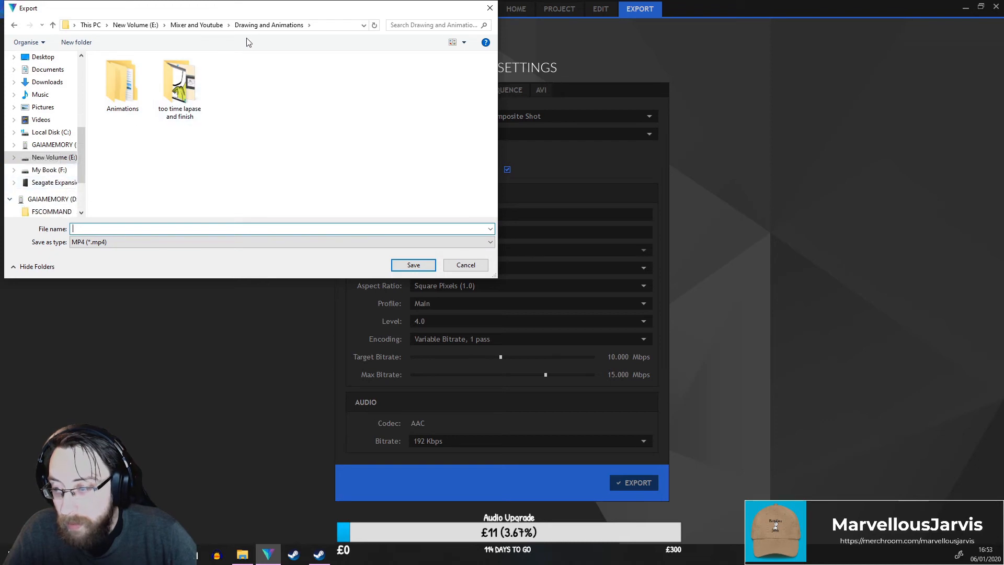
click(176, 80)
double_click(176, 80)
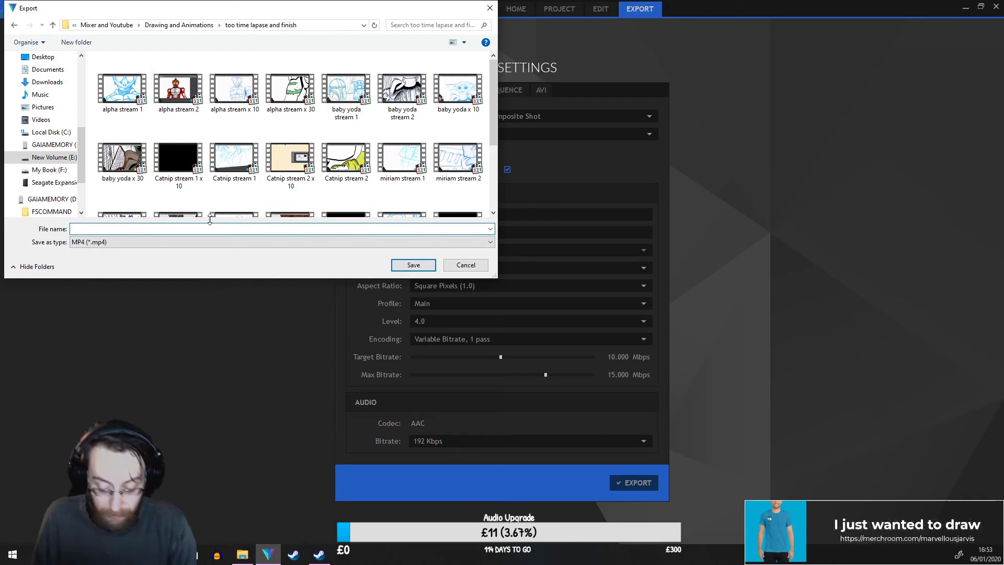
text(apla)
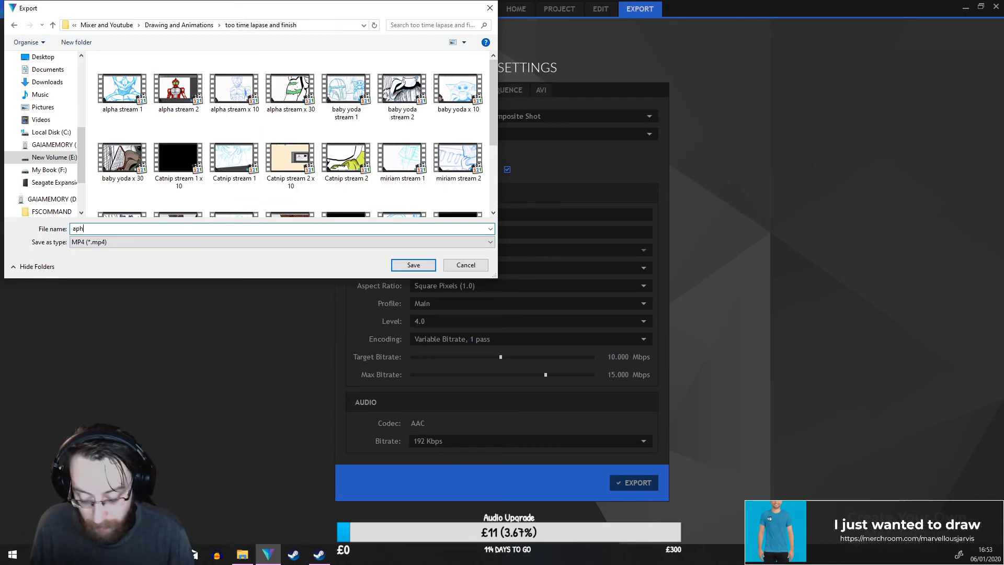
text(a)
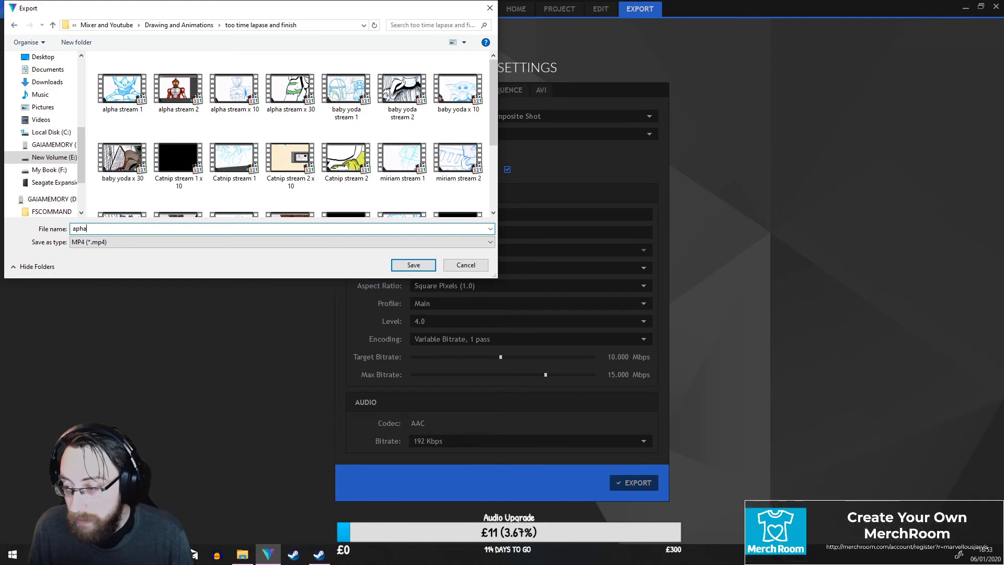
key(BackSpace)
text(lpha)
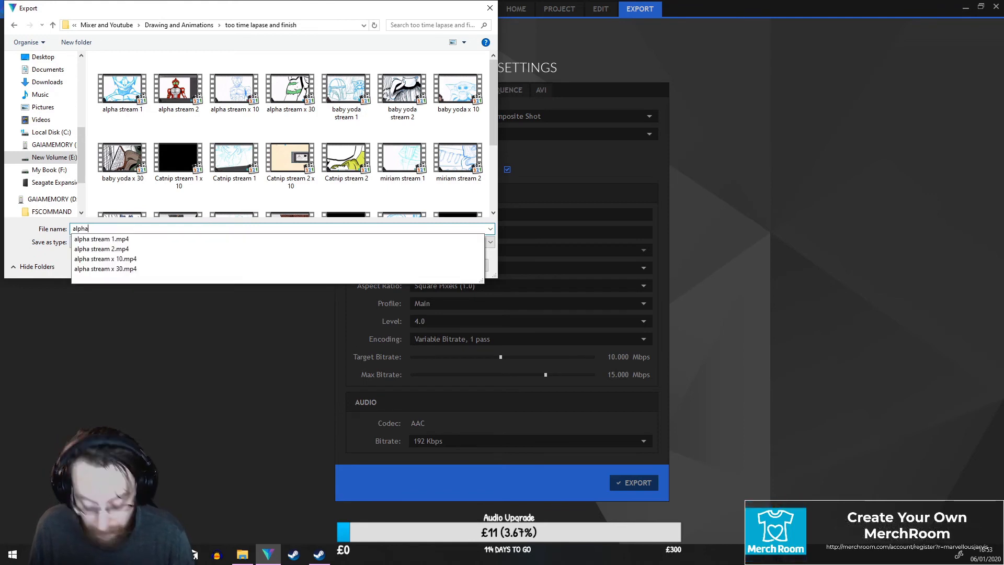
text( time lapas)
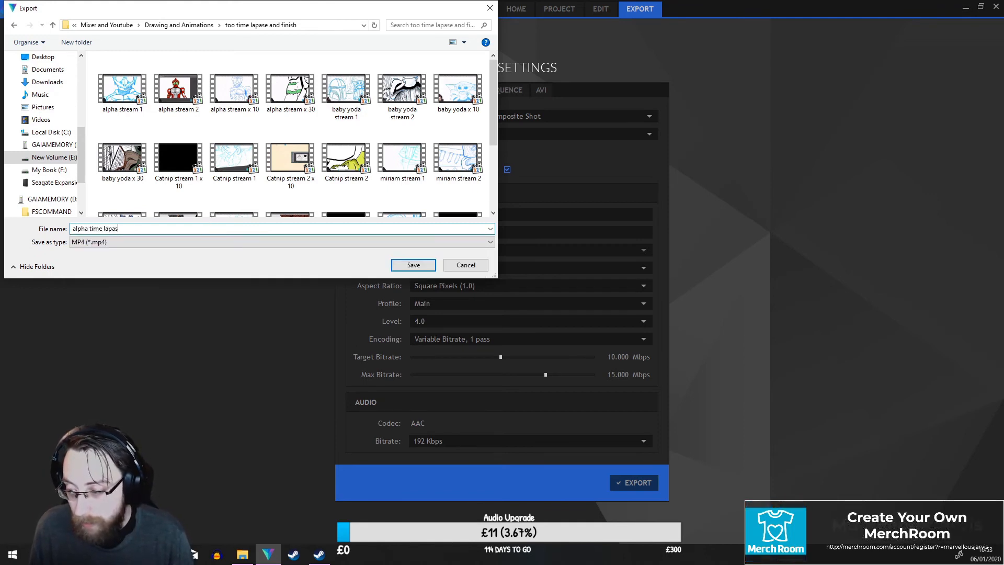
text(e)
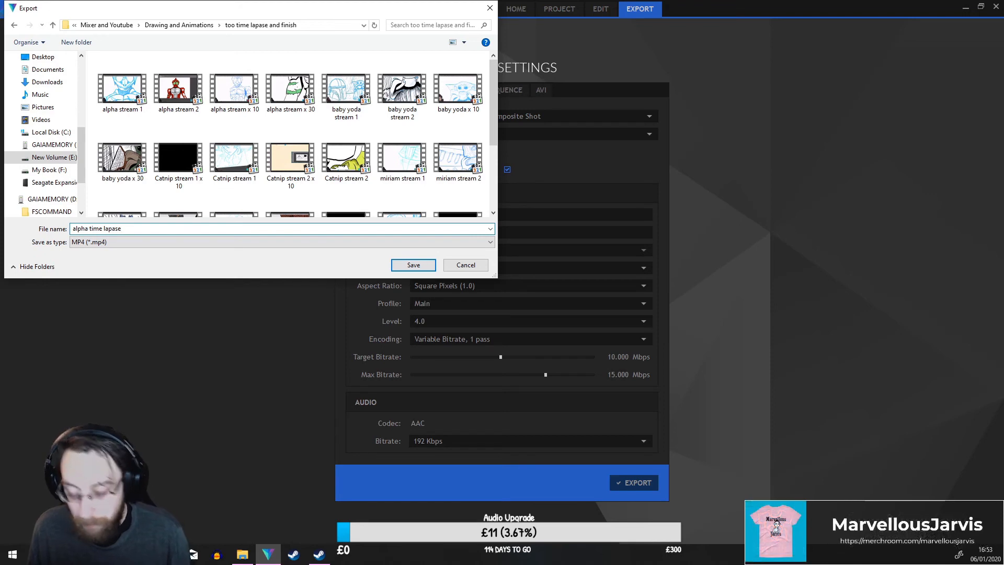
key(Return)
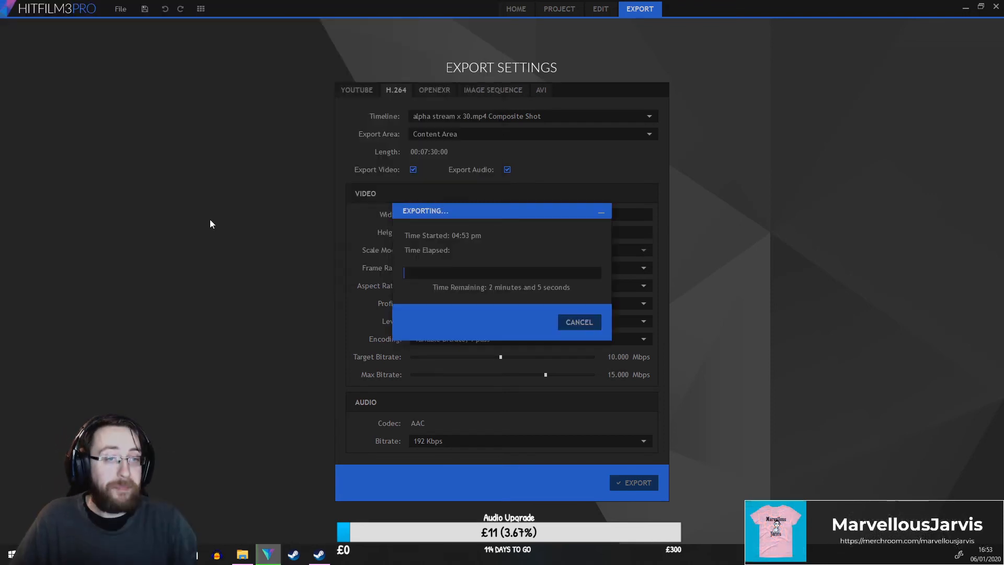